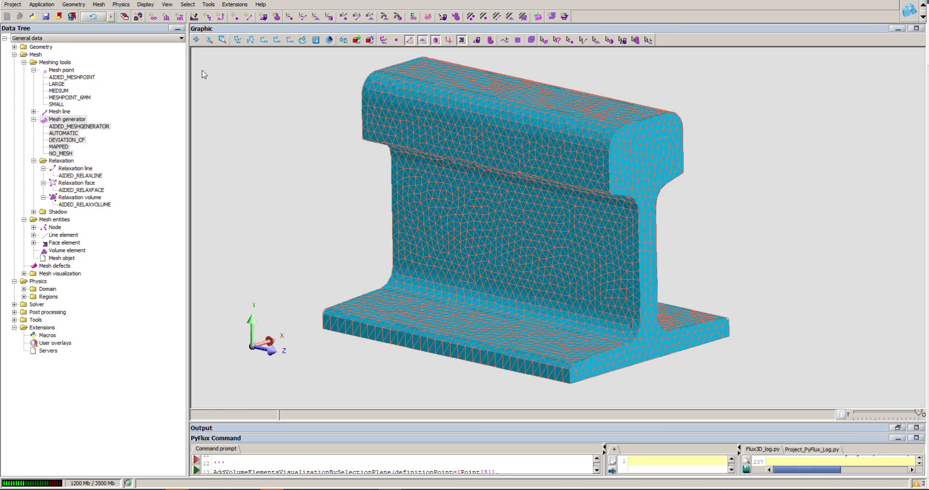
Create a mesh generator named Layers of type Layers, with the height of all layers set to 1e-3 m.
left_click(99, 5)
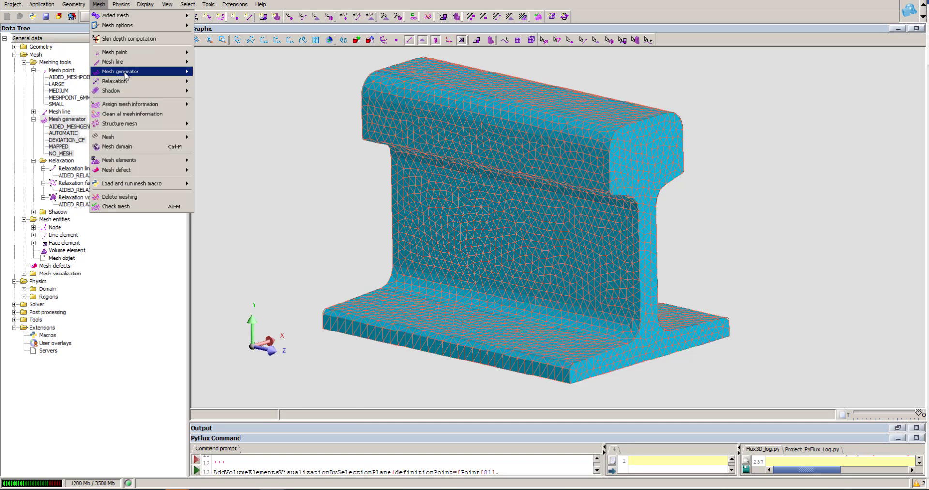
mouse_move(125, 74)
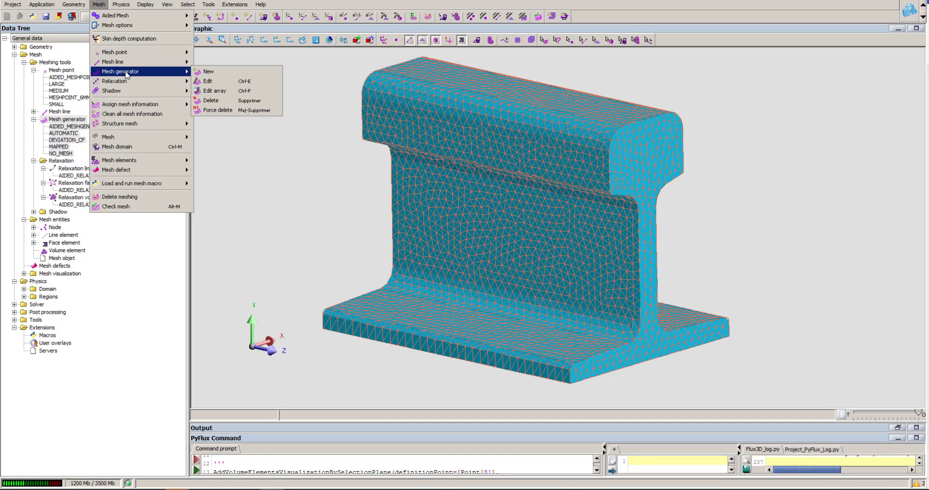
left_click(222, 75)
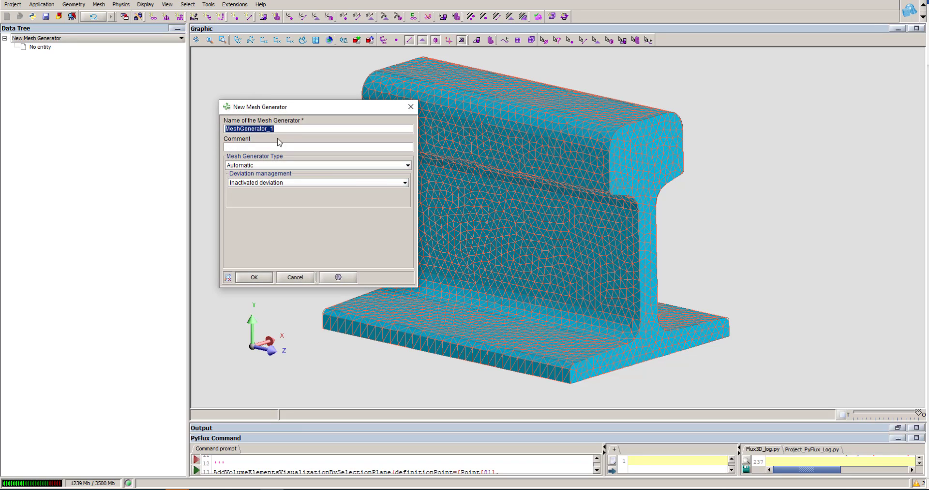
left_click_drag(281, 130, 231, 124)
type("Layers")
left_click(263, 167)
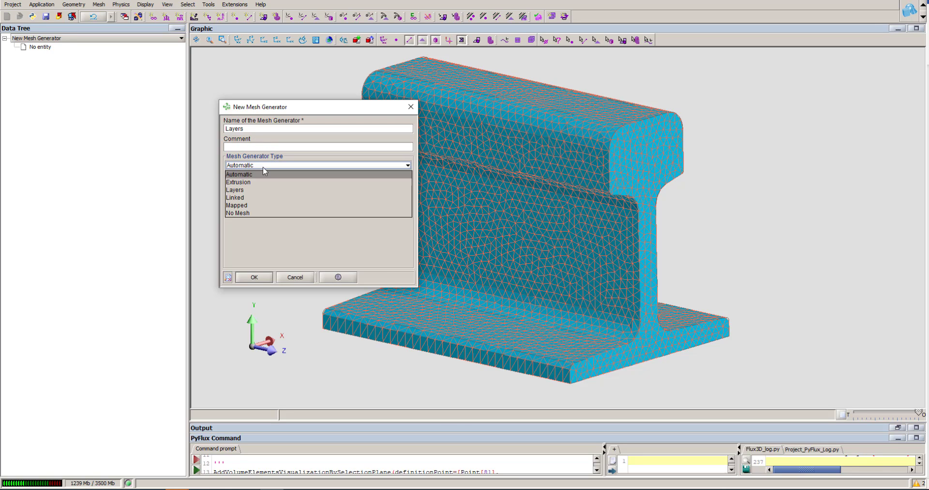
left_click(255, 190)
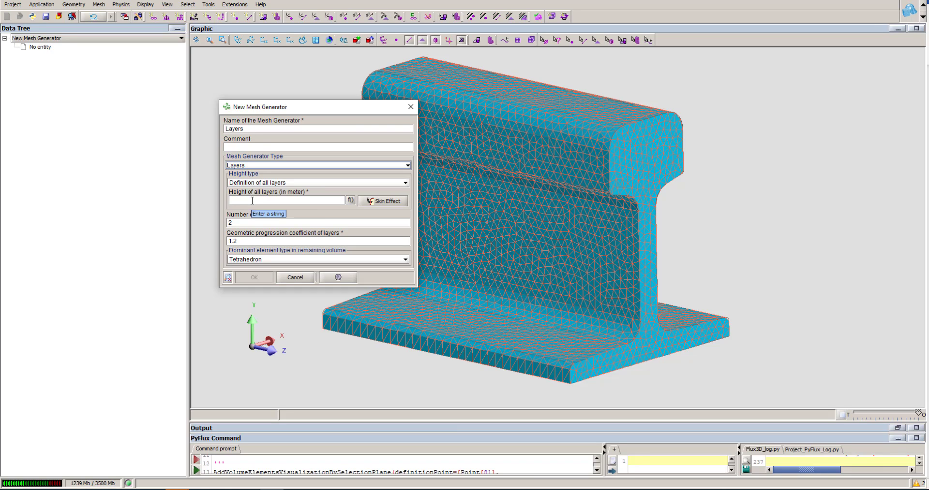
left_click(252, 200)
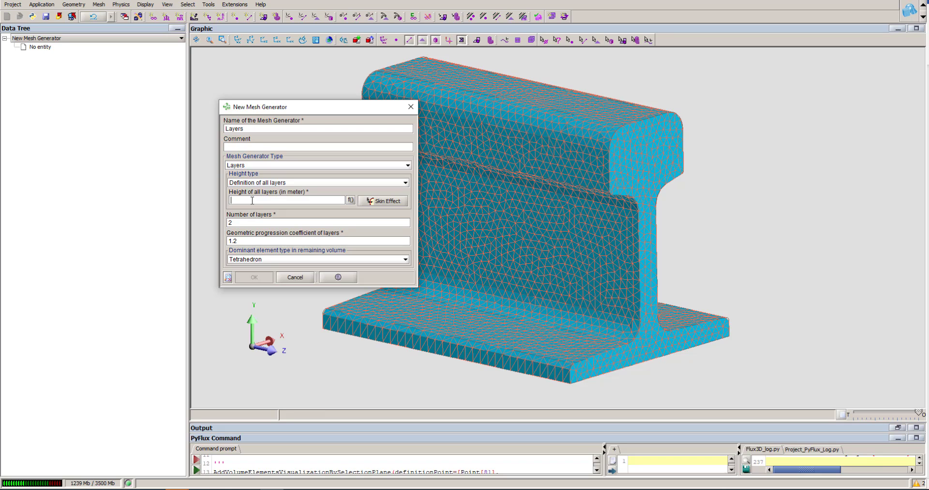
type("1e-3")
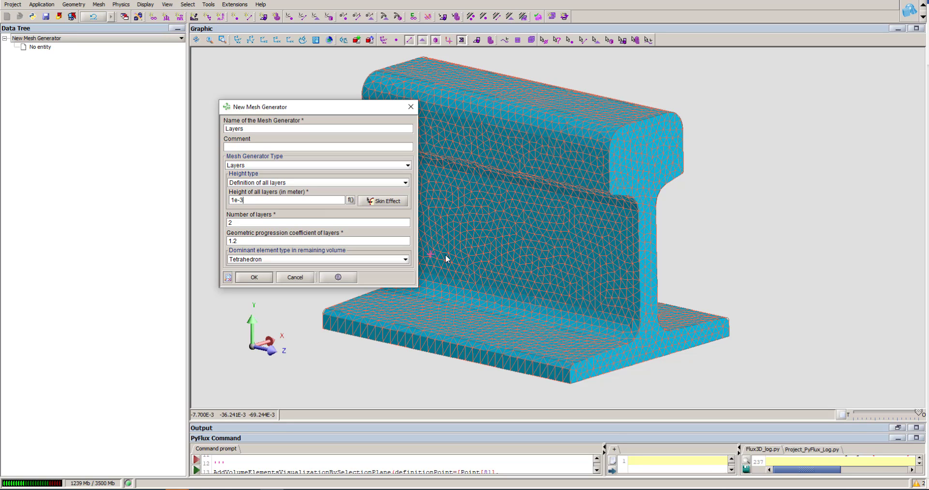
left_click(255, 277)
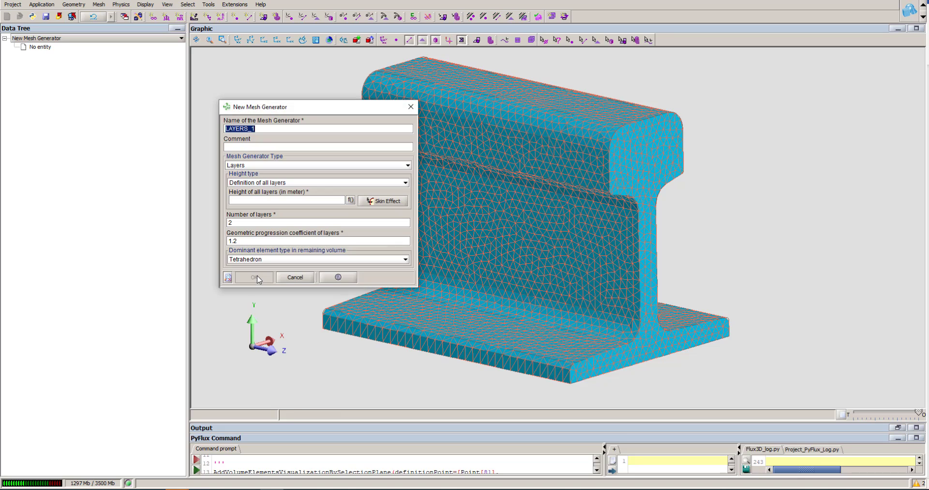
left_click(295, 278)
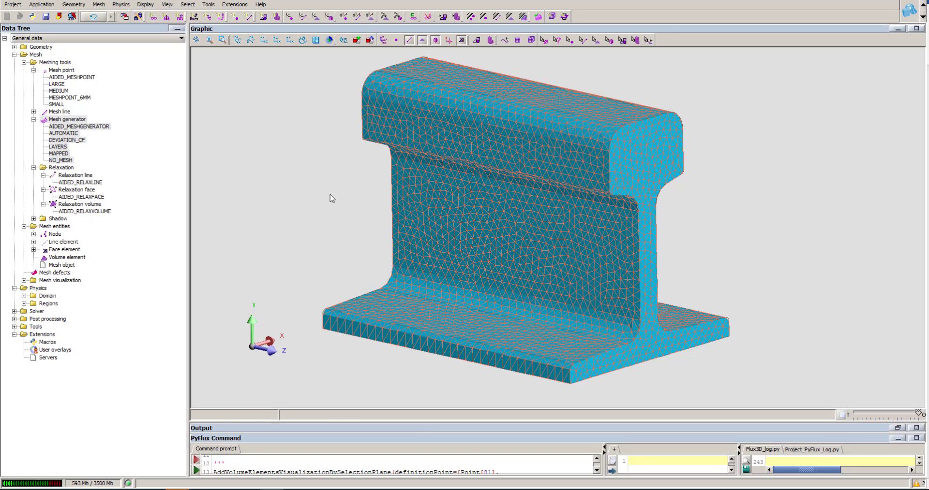
Assign the LAYERS mesh generator to the rail volume and mesh the domain.
left_click(608, 41)
left_click(570, 144)
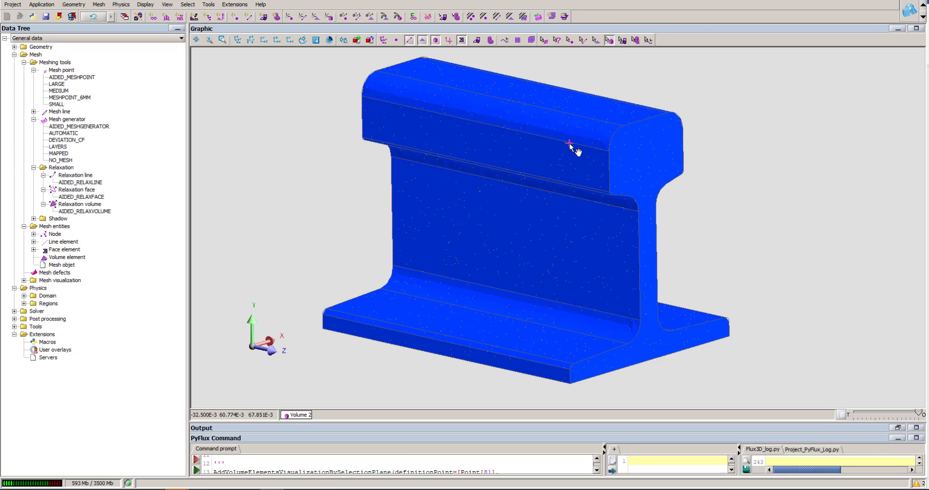
right_click(570, 143)
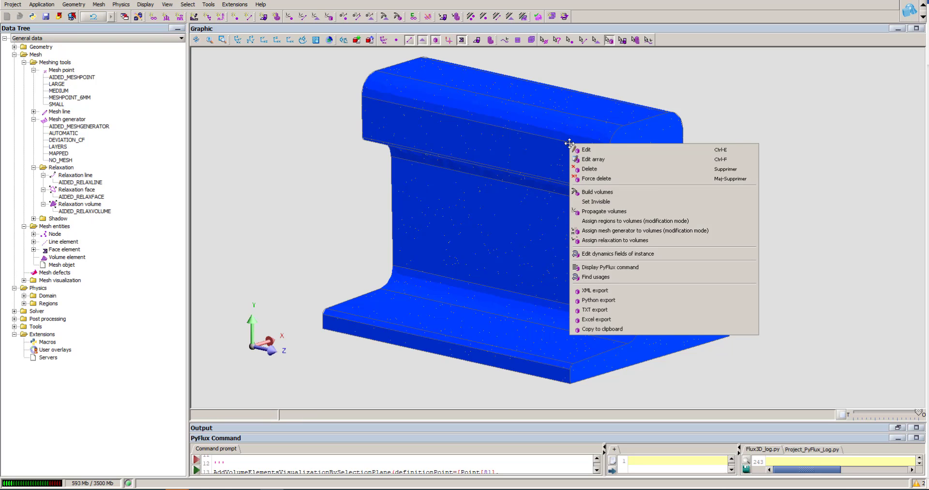
left_click(593, 151)
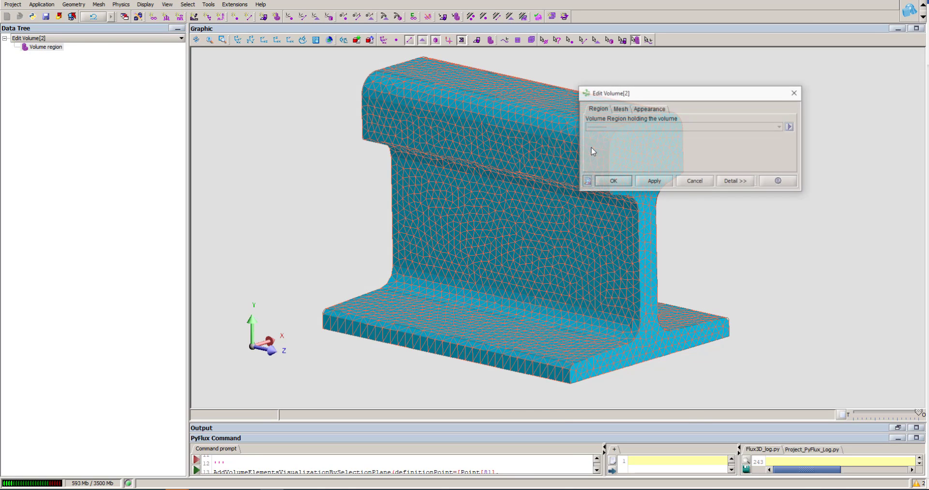
left_click(623, 110)
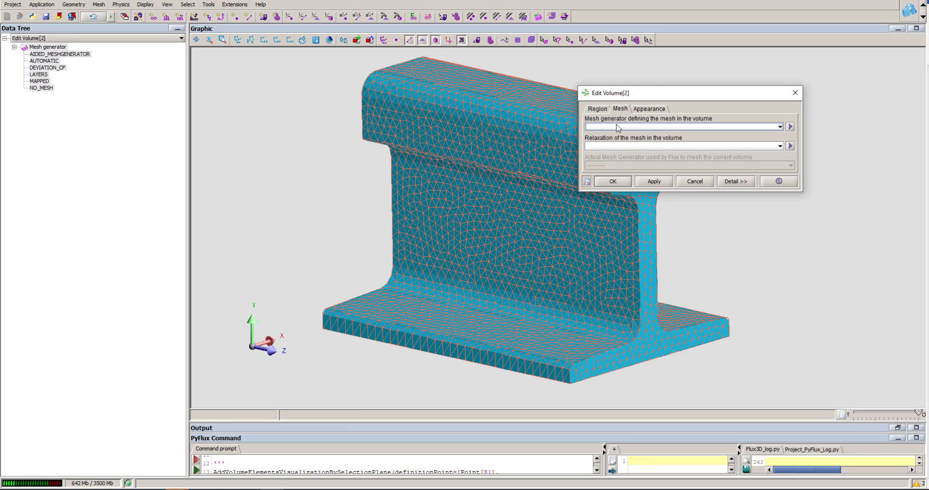
left_click(619, 127)
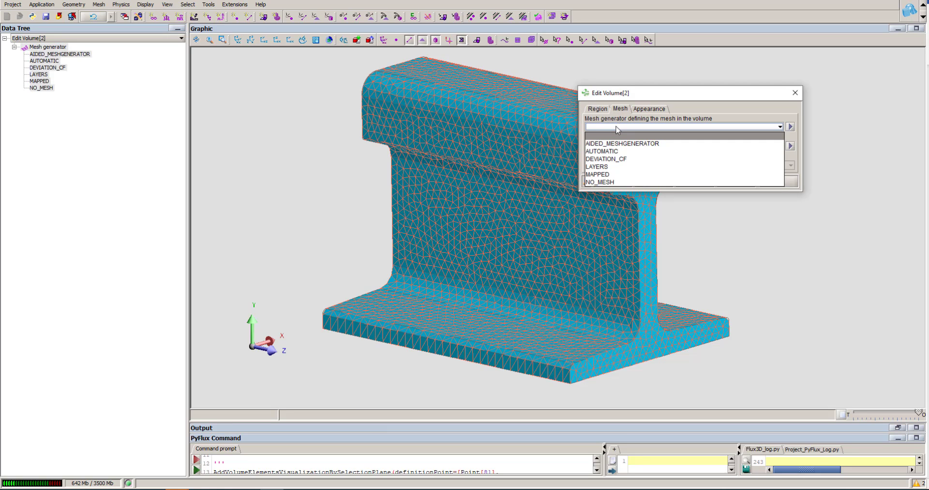
left_click(604, 167)
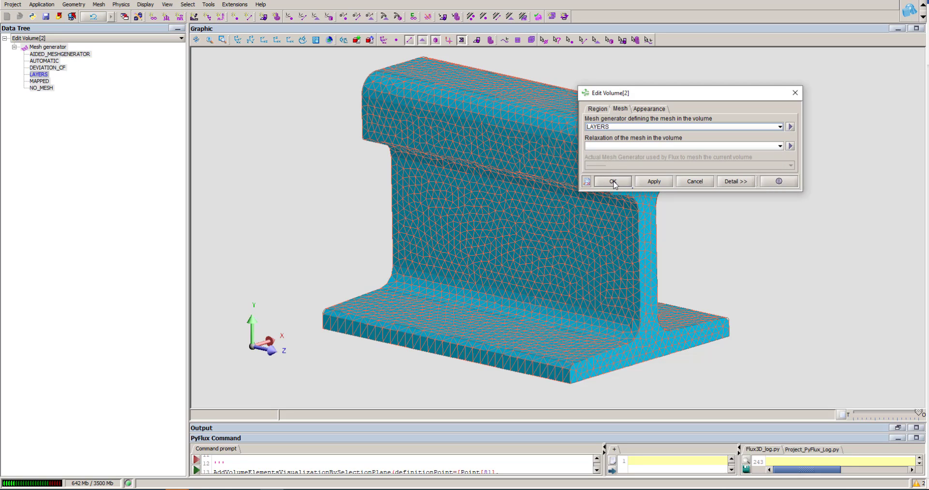
left_click(613, 181)
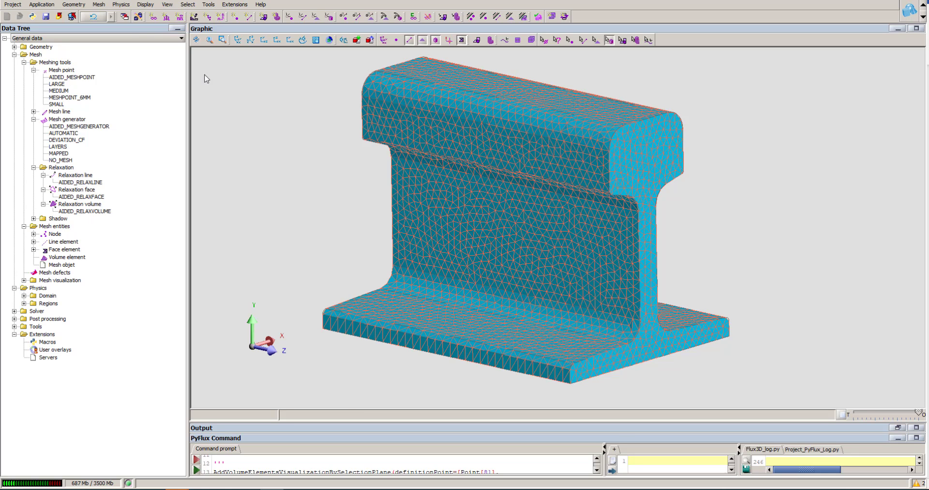
left_click(99, 5)
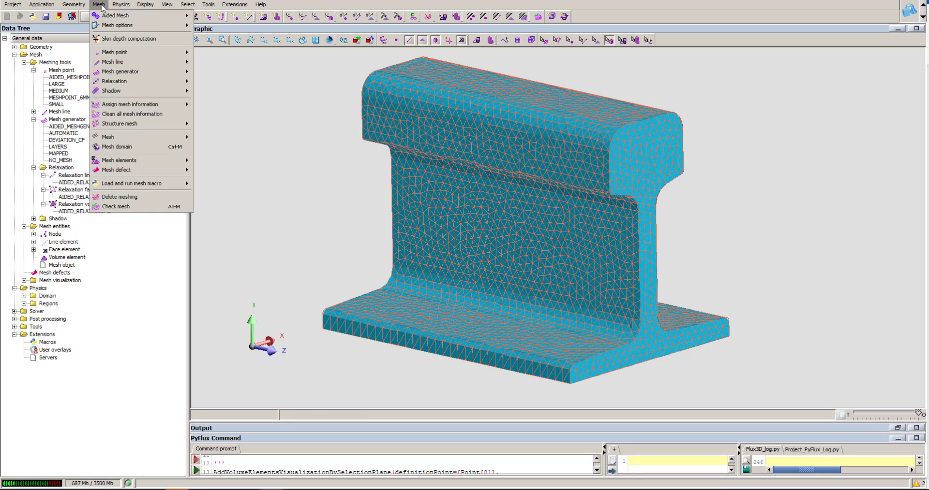
left_click(124, 148)
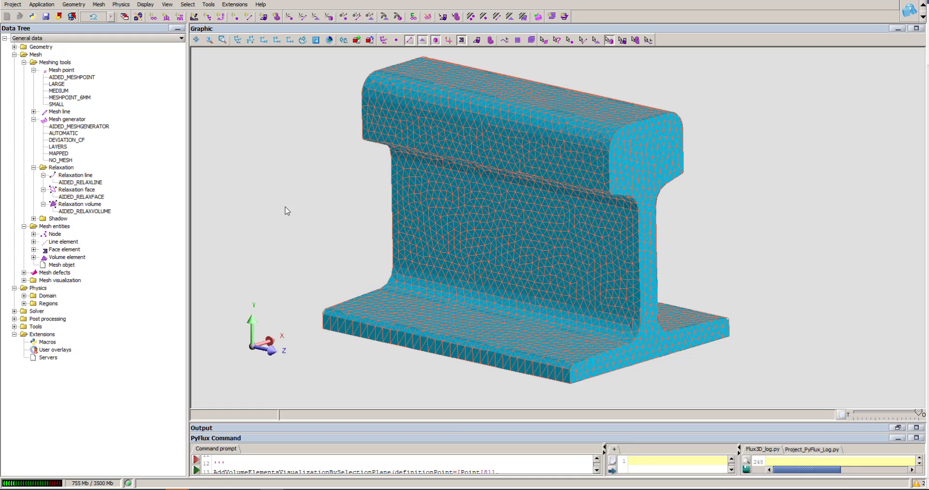
Add the volume elements to the visualization by a selection plane defined by points 81, 60 and 53 on the rail.
left_click(99, 5)
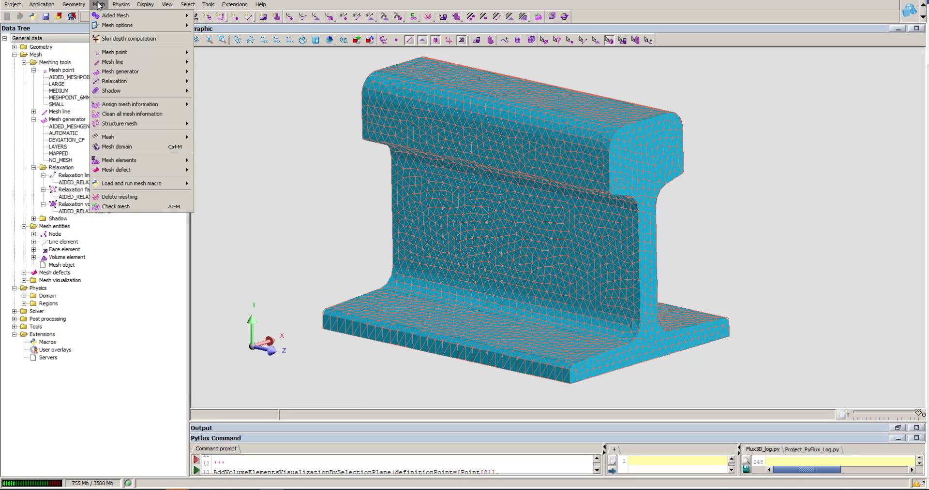
mouse_move(138, 163)
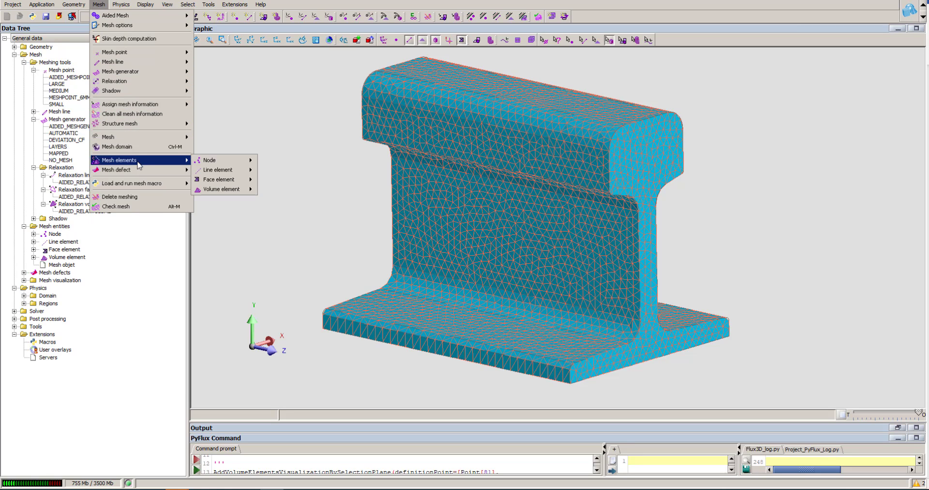
mouse_move(235, 194)
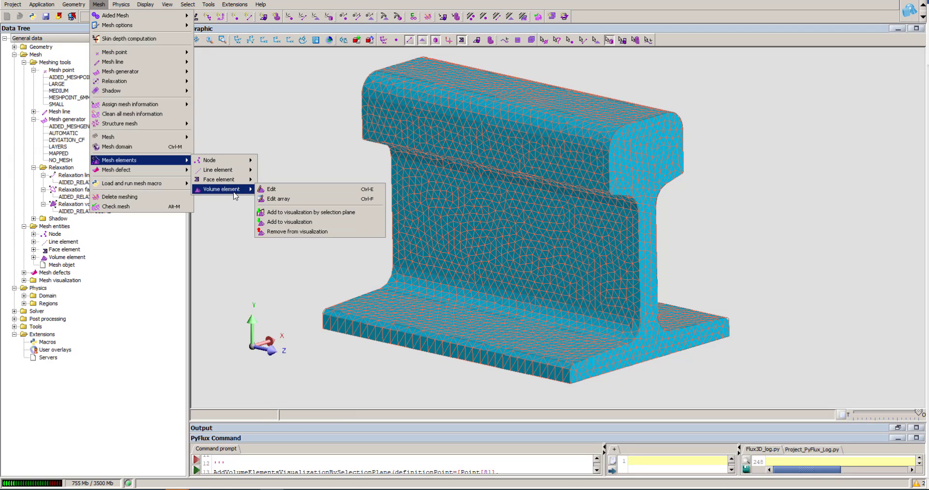
left_click(306, 214)
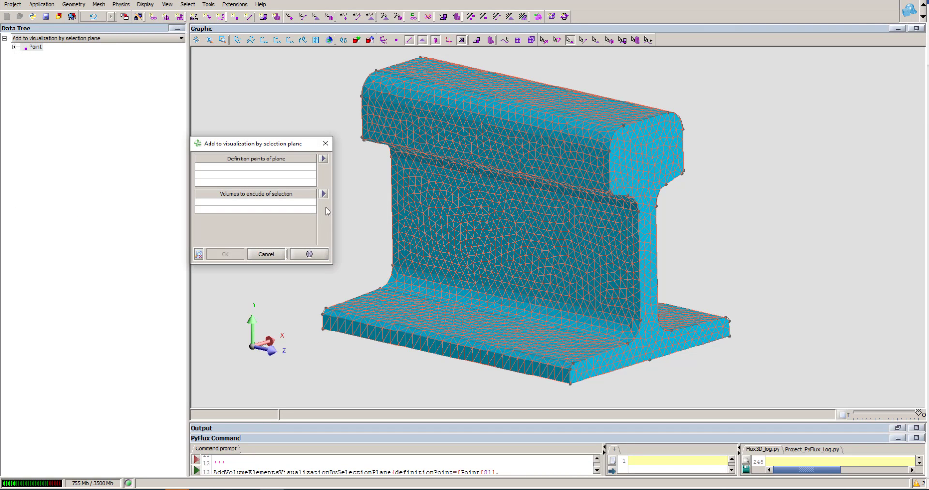
left_click(380, 70)
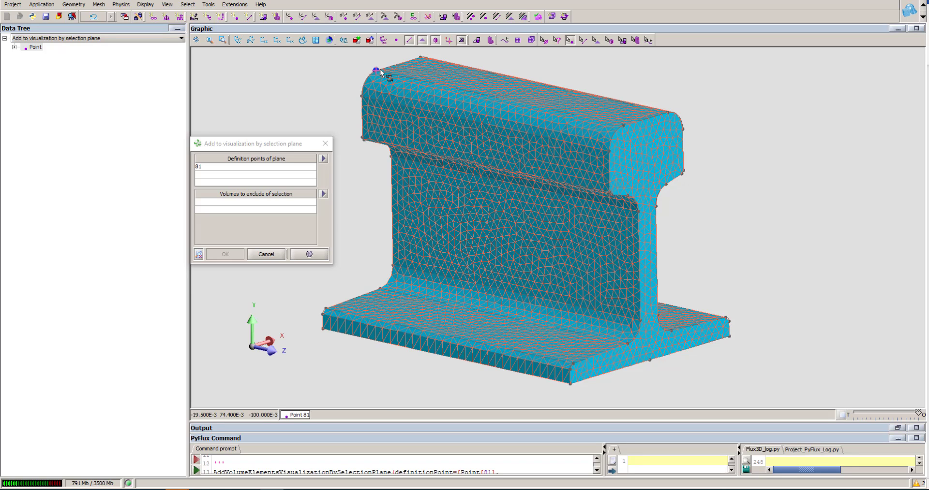
left_click(624, 126)
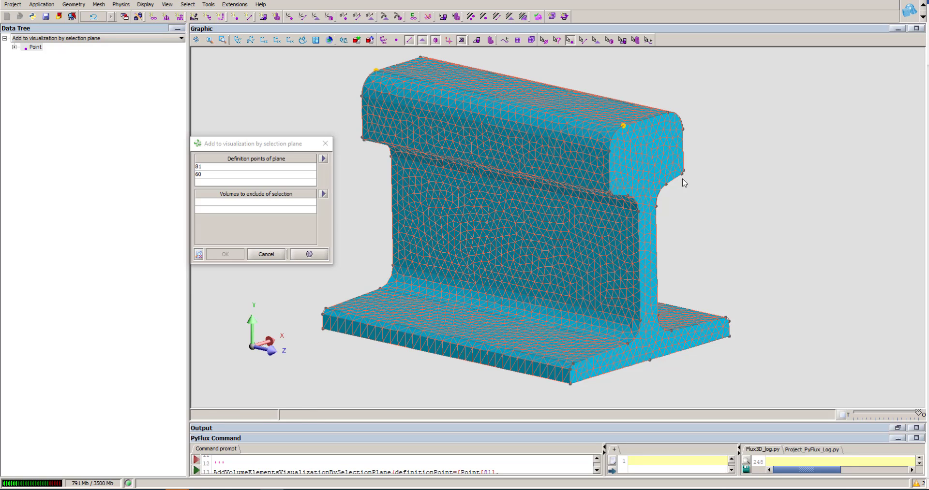
left_click(658, 315)
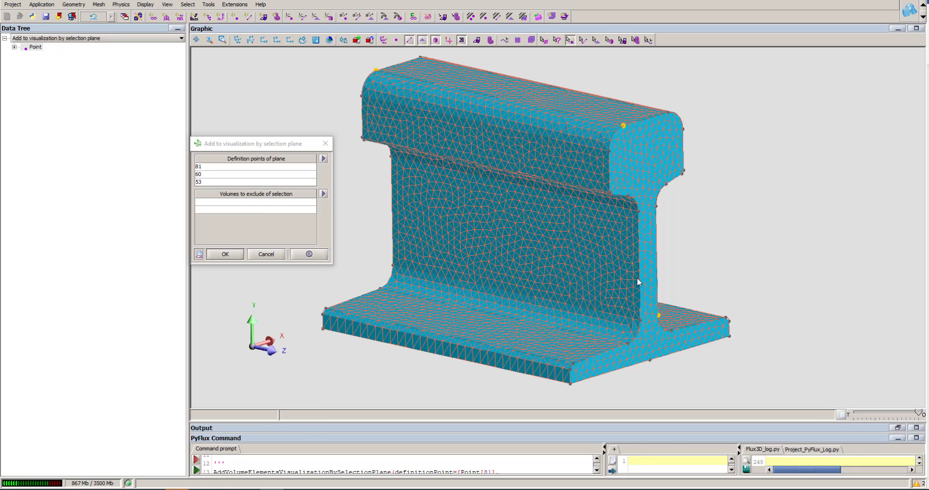
left_click(225, 255)
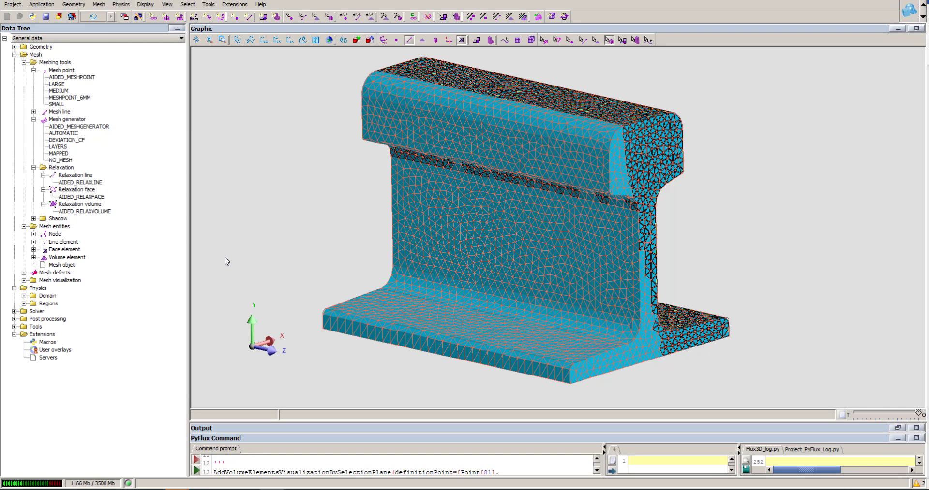
Examine the element layers near the outer surfaces of the cut rail mesh, especially at the upper edge of the rail head.
left_click(543, 40)
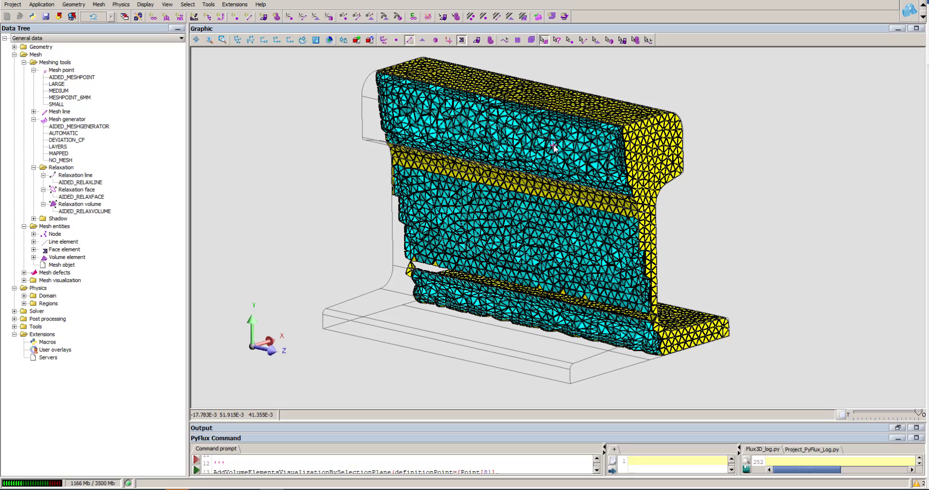
right_click_drag(562, 146, 554, 180)
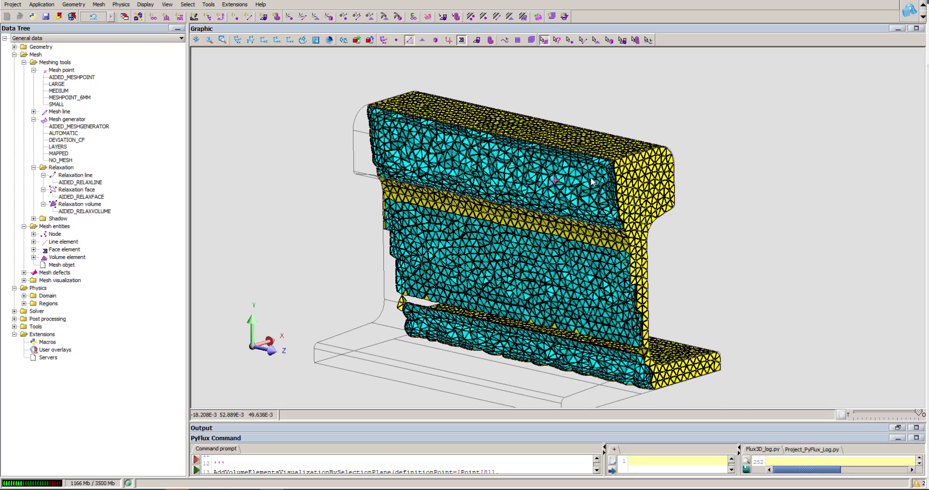
scroll(591, 180, "up", 8)
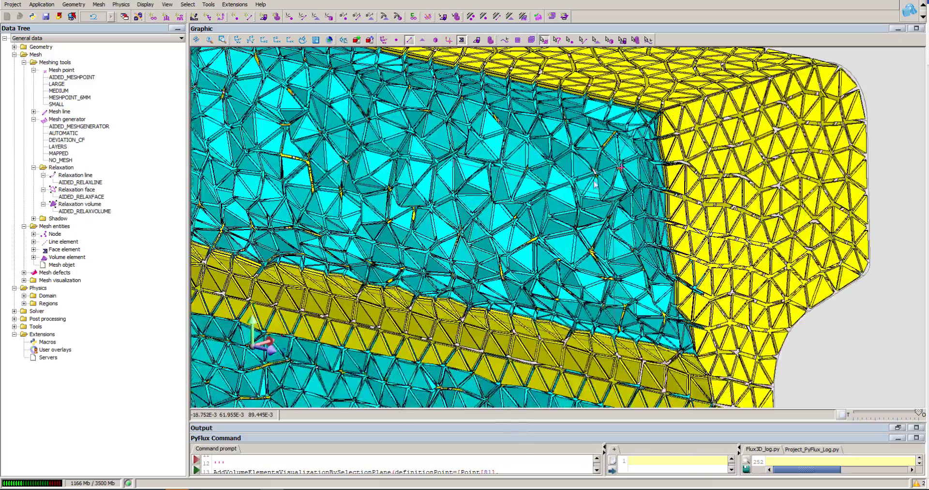
scroll(595, 183, "up", 6)
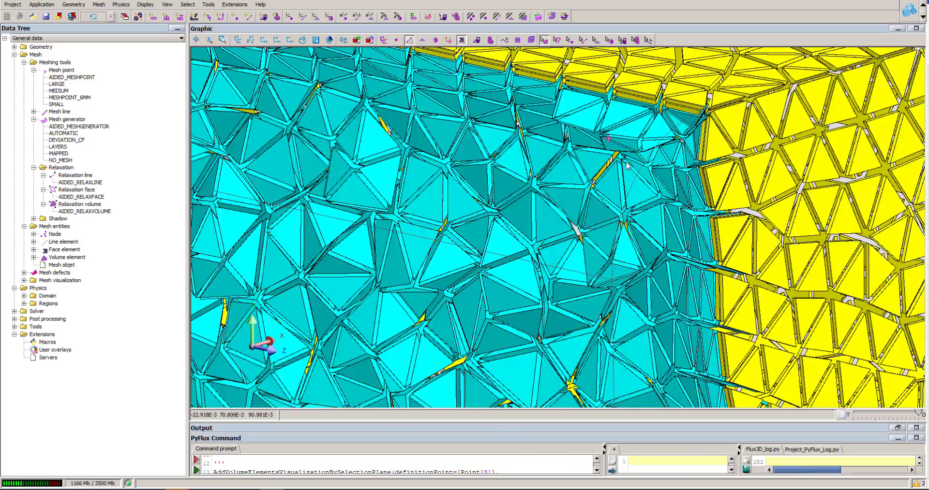
right_click_drag(638, 147, 585, 202)
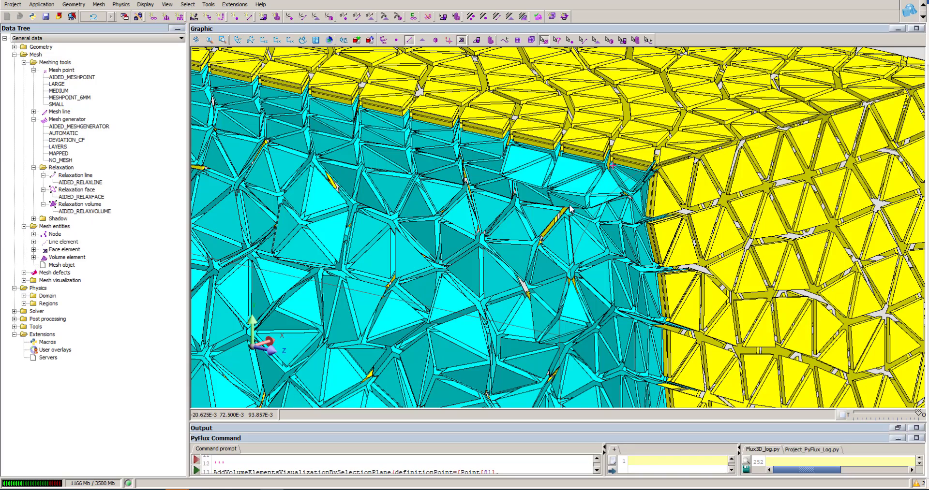
scroll(564, 222, "down", 8)
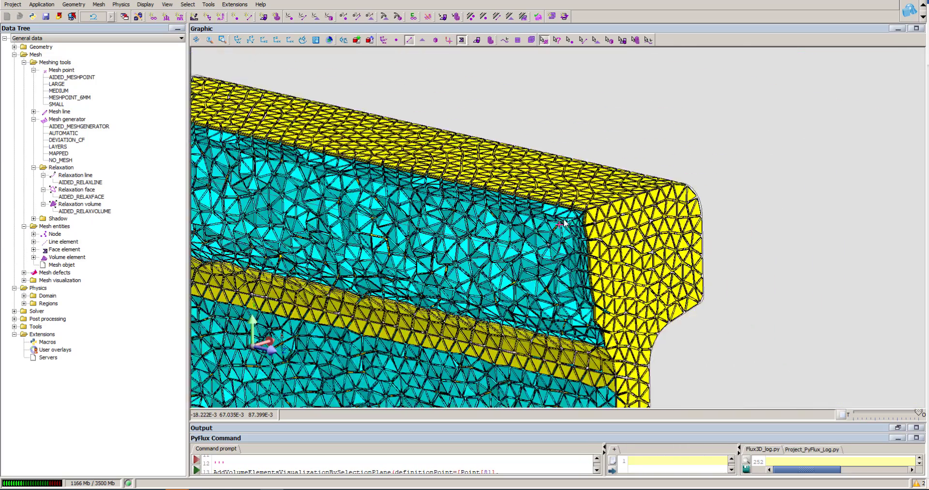
mouse_move(584, 196)
right_mouse_down()
mouse_move(598, 170)
mouse_move(591, 192)
mouse_move(597, 188)
right_mouse_up()
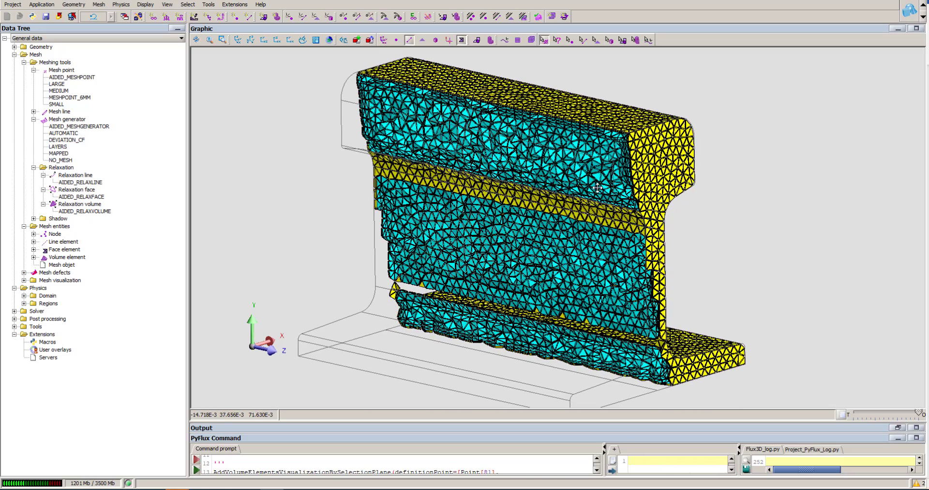
scroll(597, 188, "up", 1)
scroll(598, 188, "down", 2)
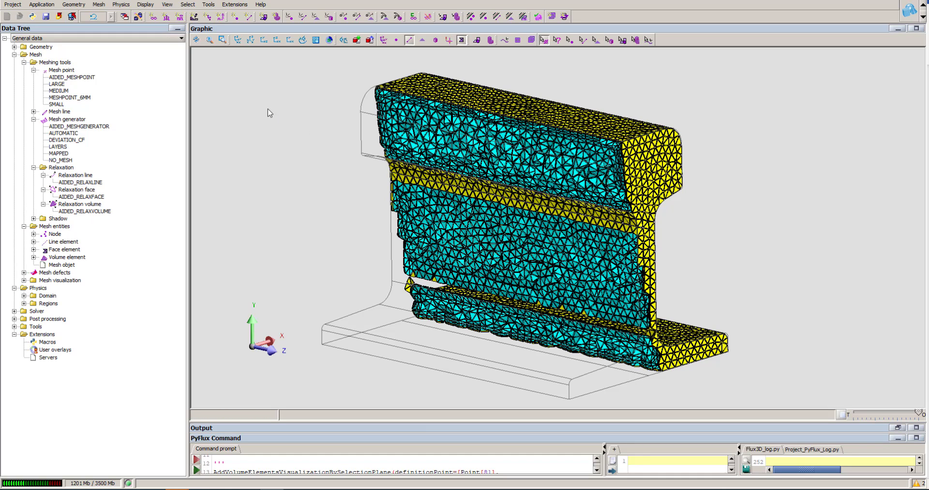
Create a relaxation volume named RelaxVolume_HIGH with the mesh relaxation on volume set to High (r = 0.75).
left_click(102, 5)
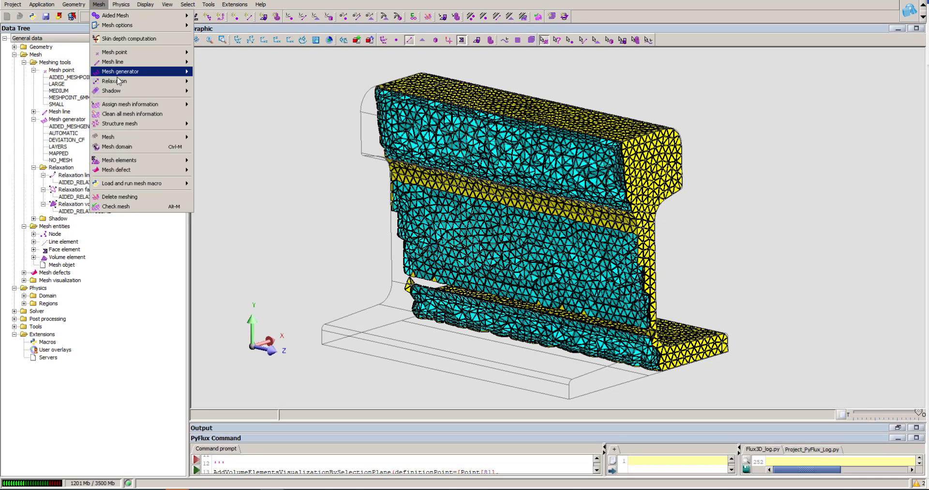
mouse_move(118, 82)
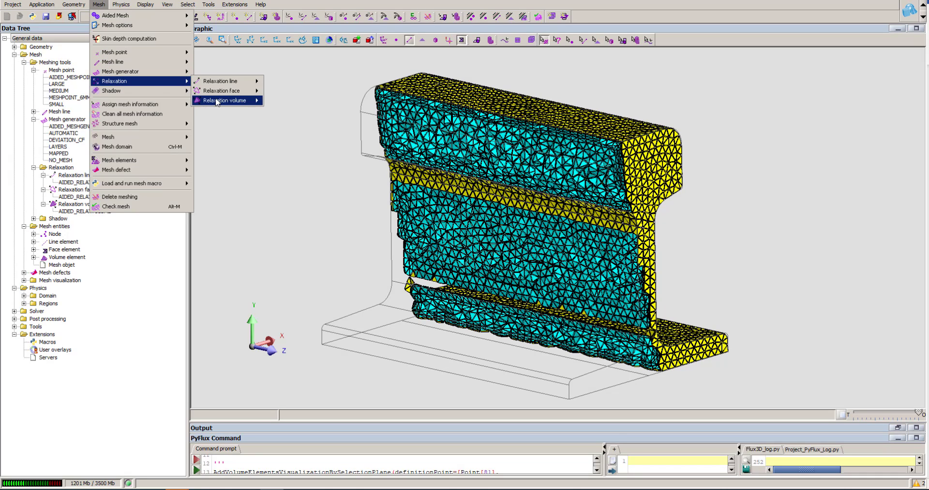
mouse_move(216, 101)
left_click(293, 103)
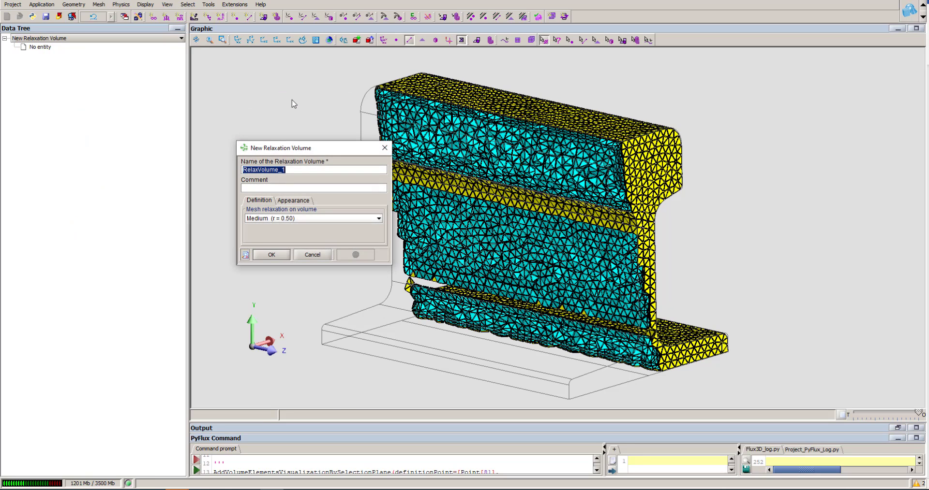
left_click(291, 172)
left_click(302, 220)
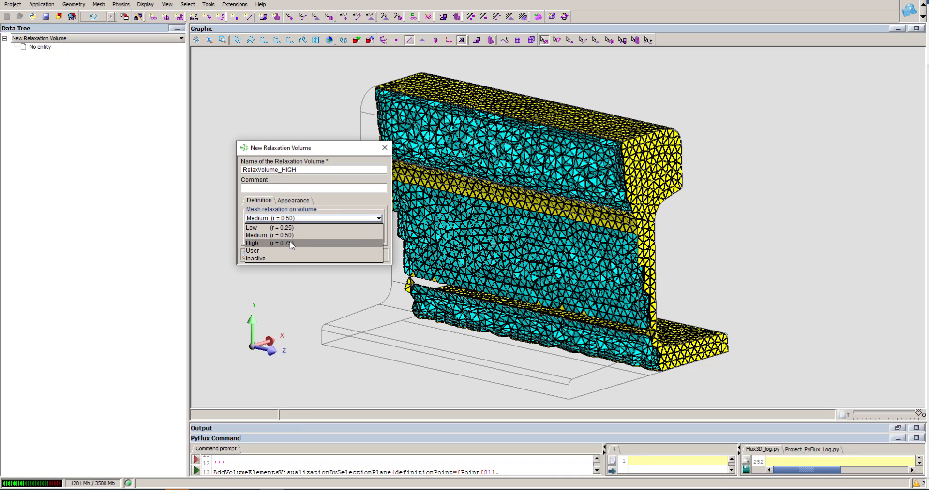
left_click(292, 243)
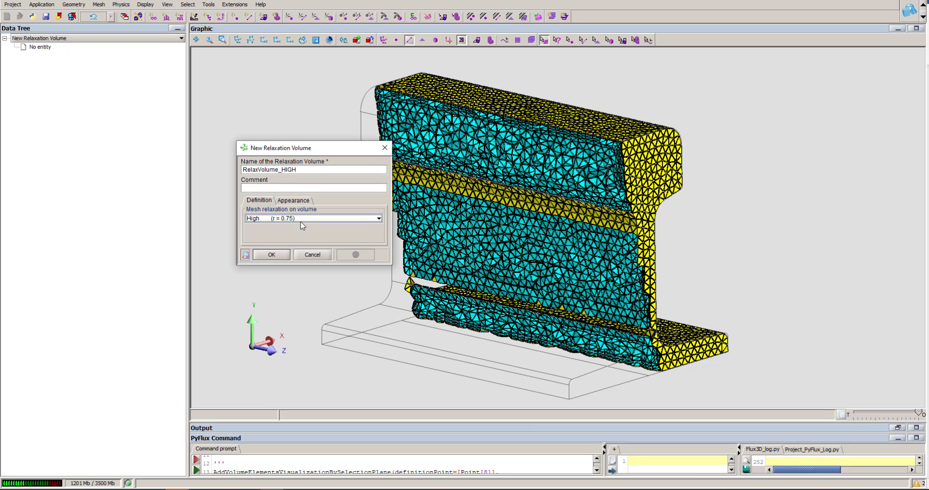
left_click(271, 255)
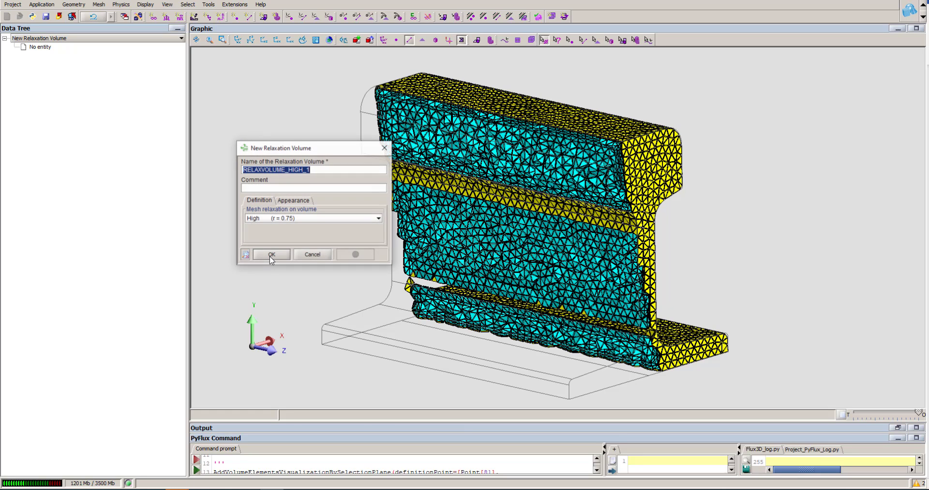
left_click(311, 256)
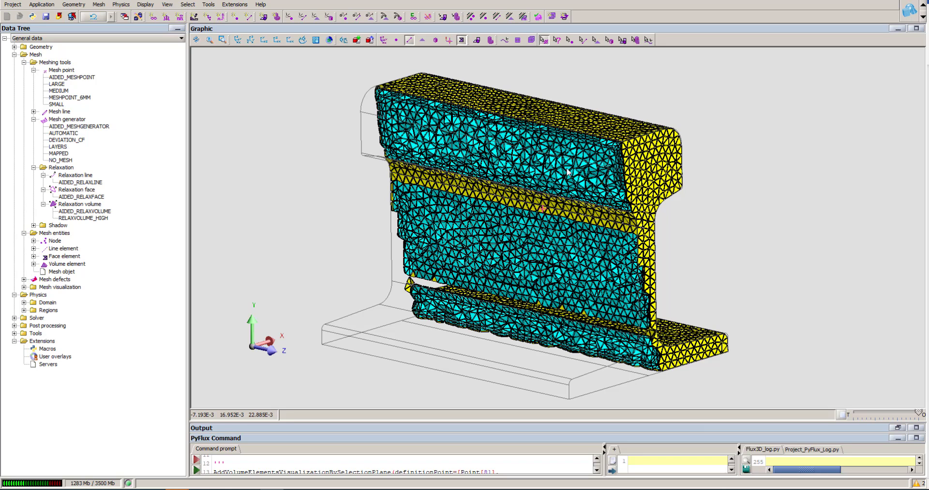
Assign the RELAXVOLUME_HIGH relaxation to the rail volume, keeping LAYERS as its mesh generator.
left_click(608, 40)
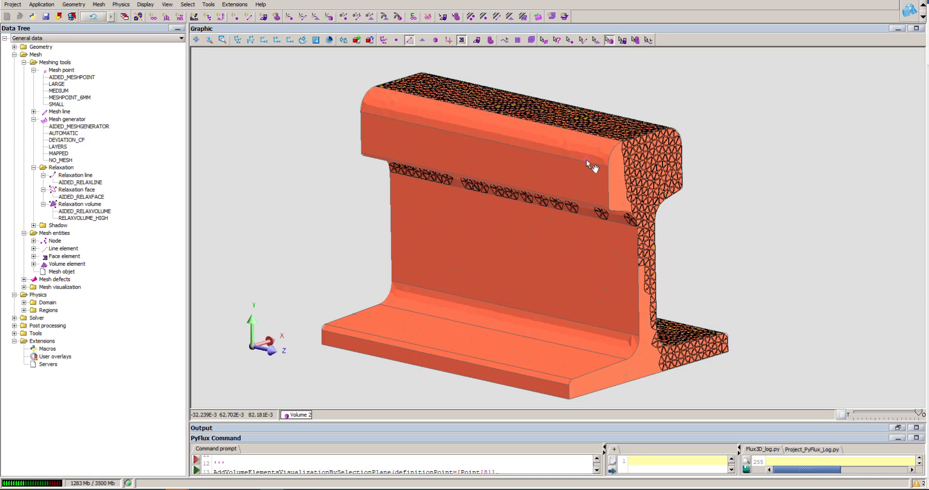
left_click(585, 160)
right_click(586, 161)
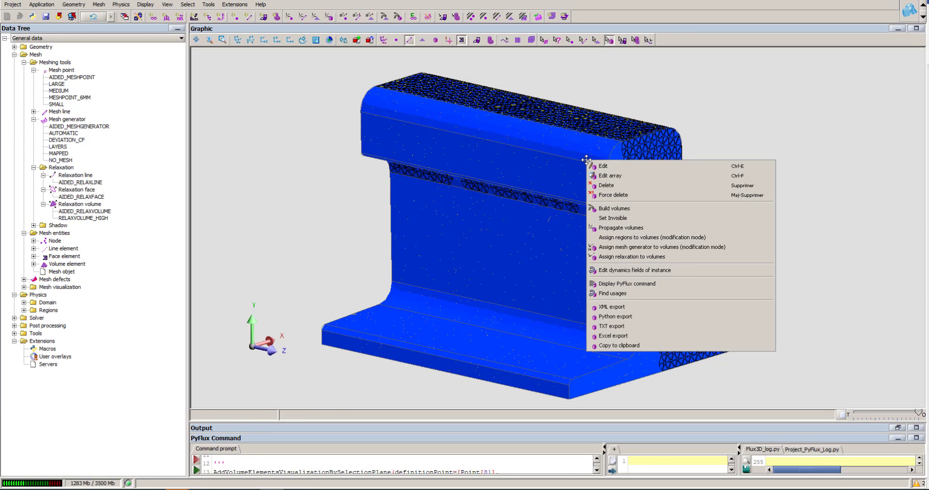
left_click(609, 170)
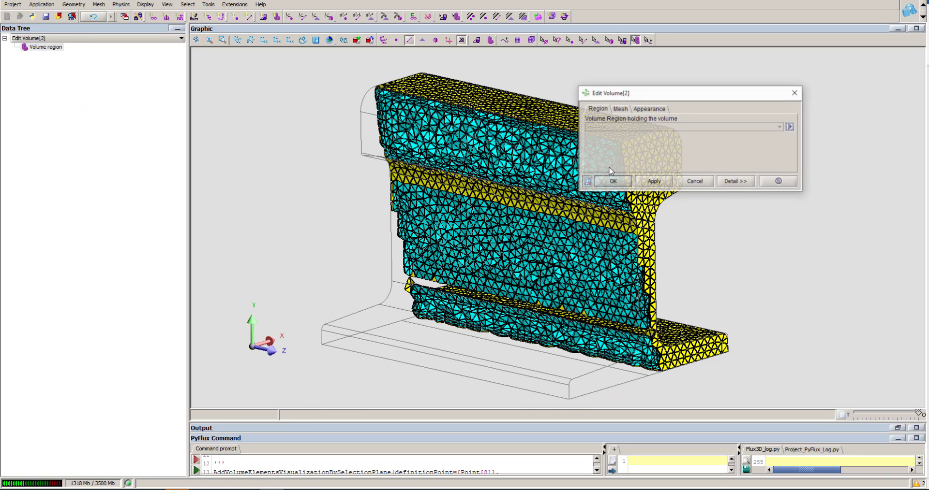
left_click(620, 110)
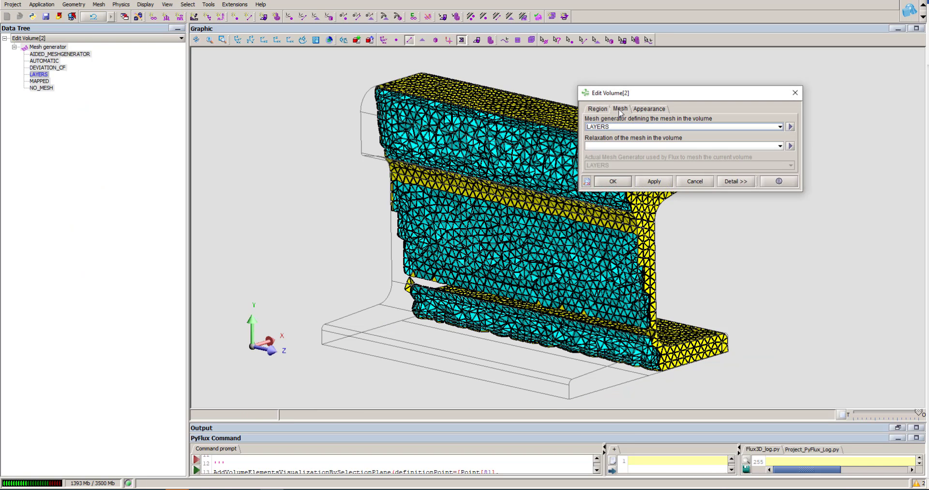
left_click(618, 146)
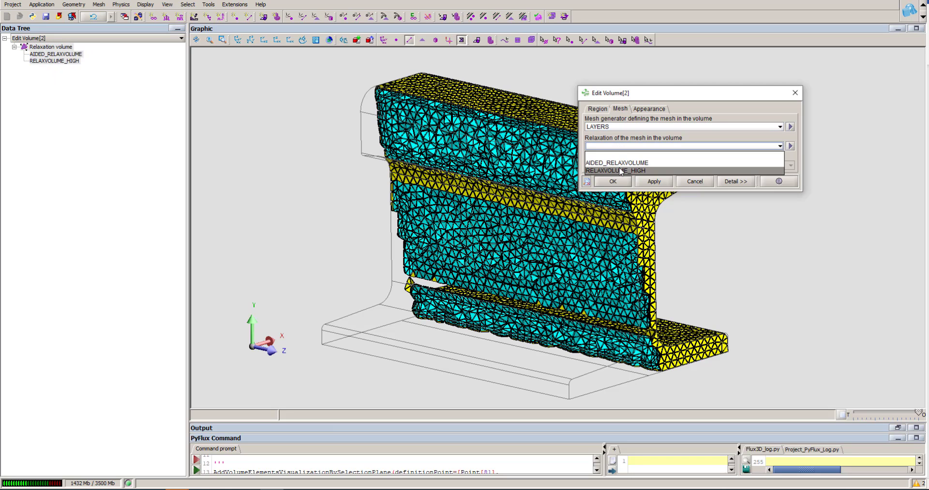
left_click(650, 171)
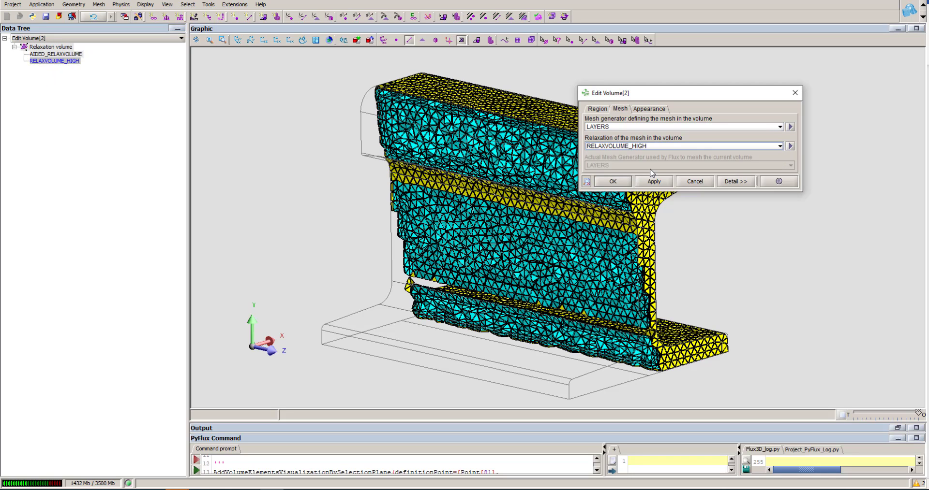
left_click(614, 183)
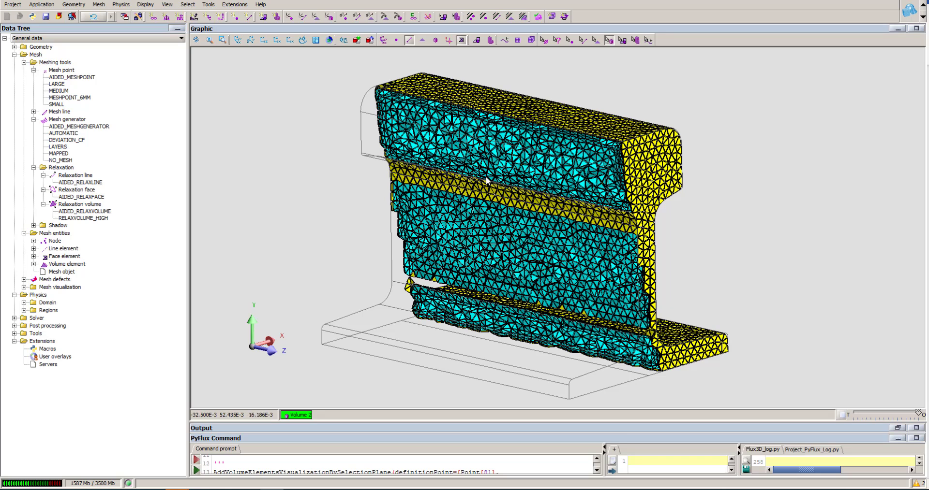
Mesh the whole domain with the relaxation assigned to the rail volume.
left_click(506, 173)
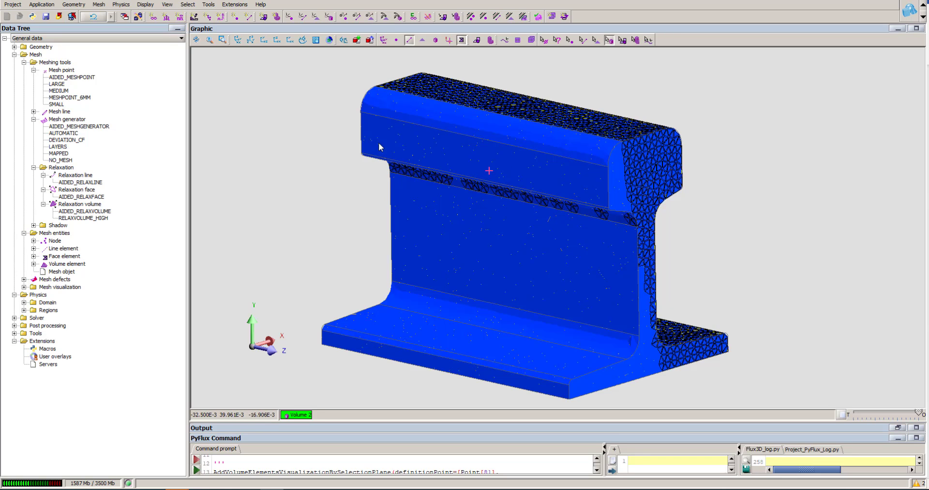
left_click(99, 4)
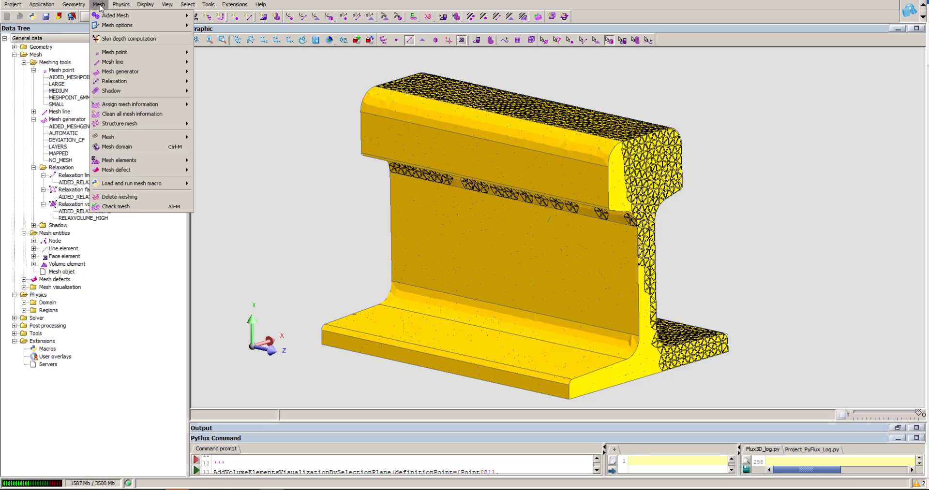
left_click(118, 148)
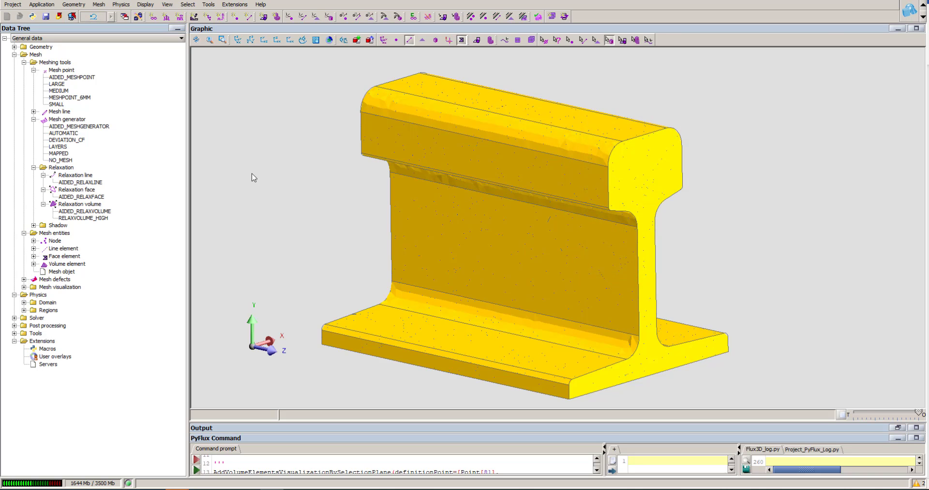
left_click(146, 5)
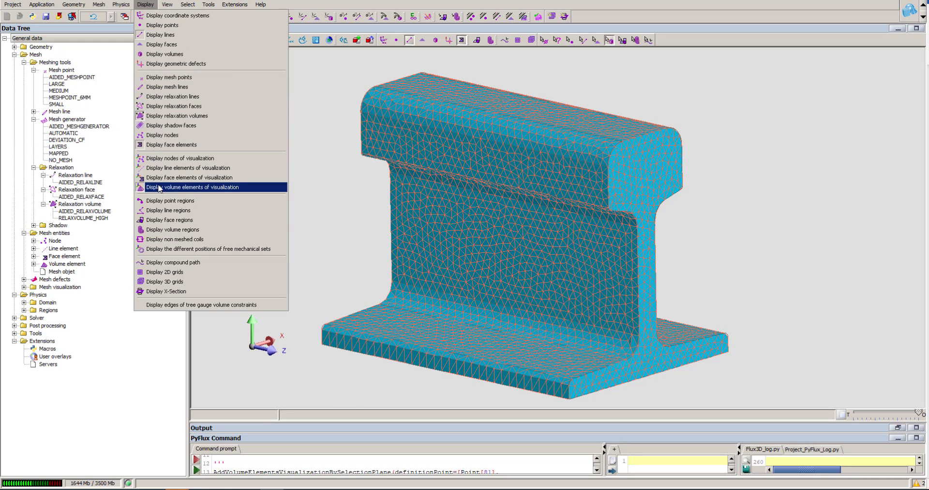
left_click(164, 116)
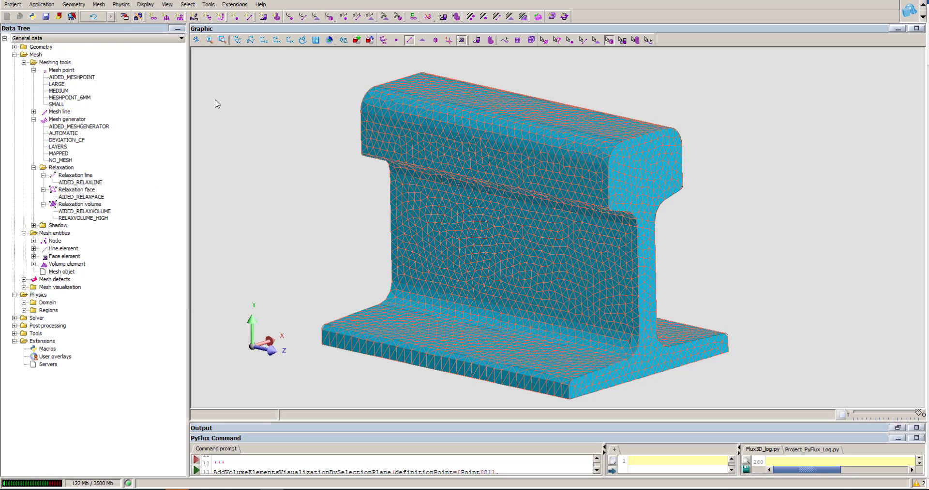
Add the rail's volume elements to the visualization by a selection plane through points 81, 60 and 53, with the selection filter reset.
left_click(99, 4)
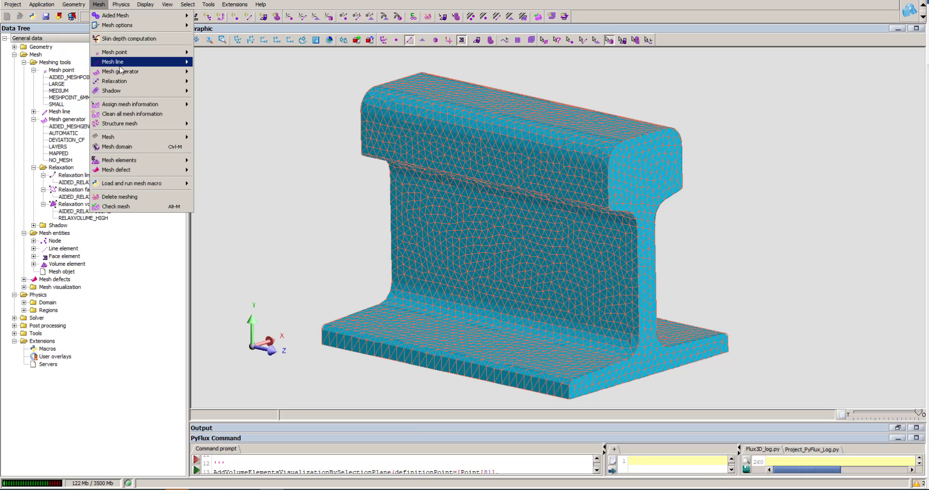
mouse_move(131, 161)
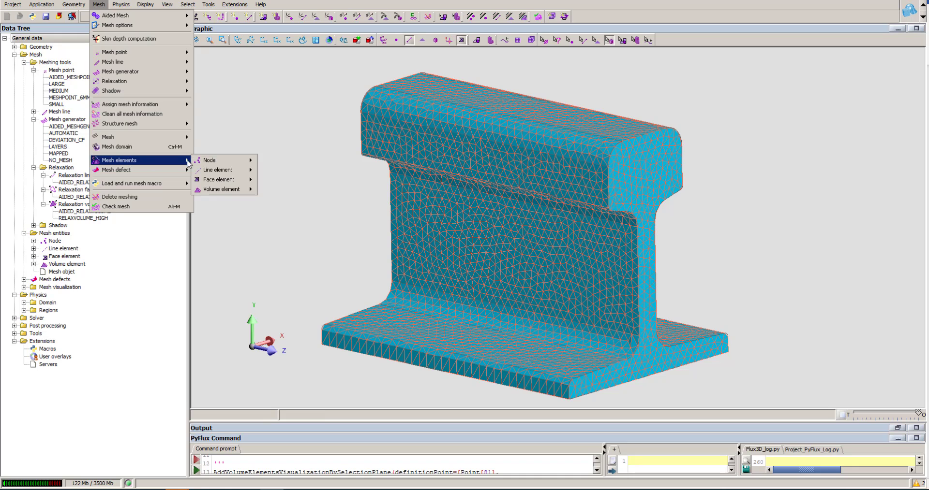
mouse_move(222, 190)
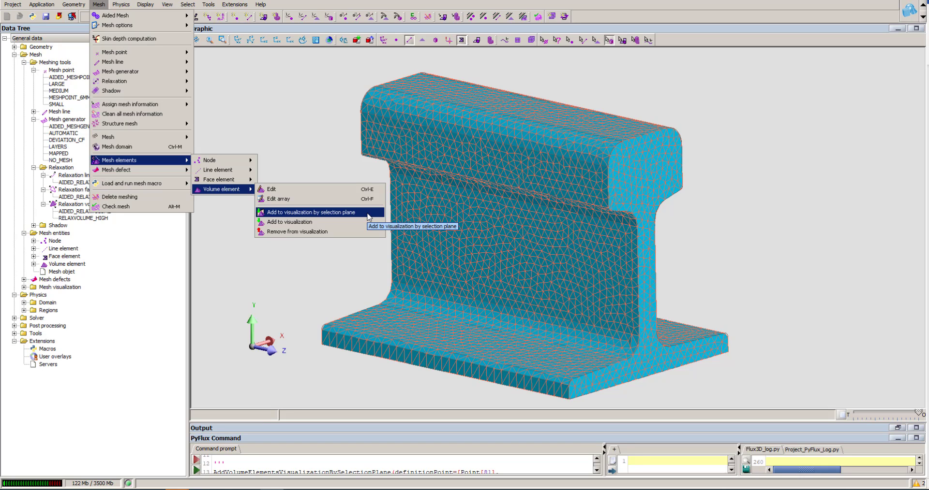
left_click(368, 217)
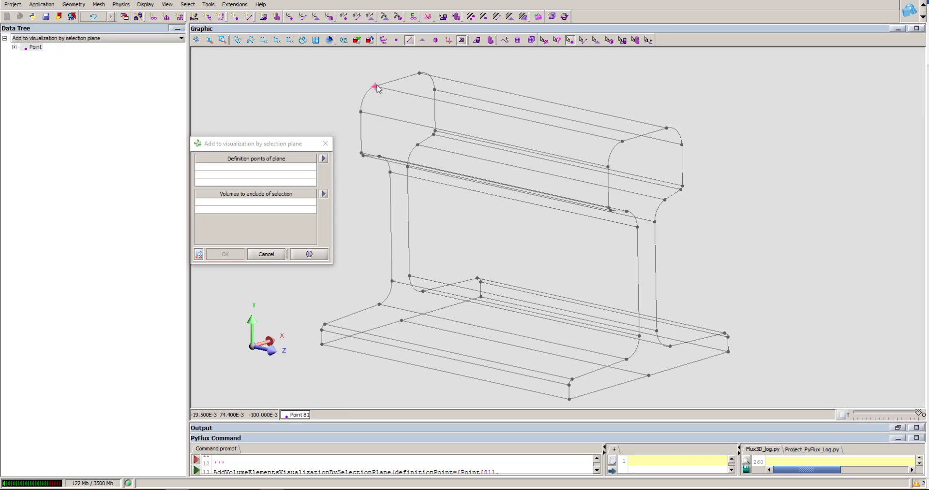
left_click(375, 86)
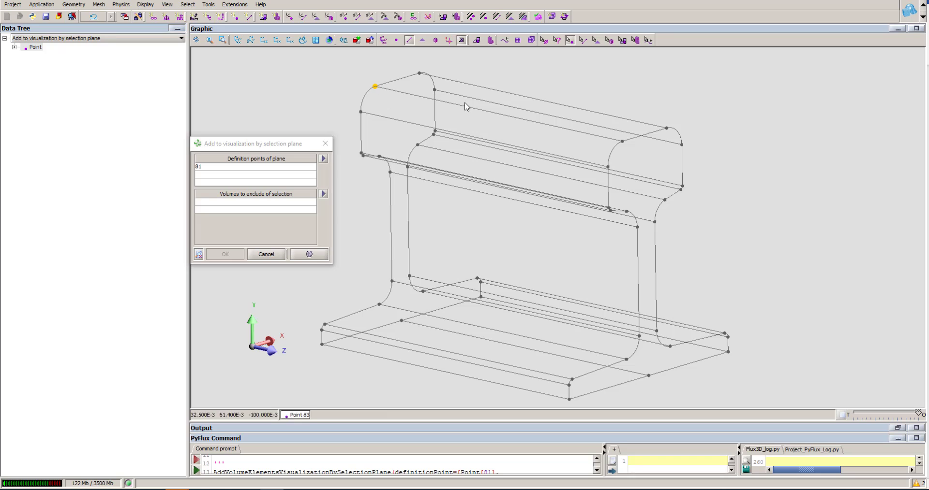
left_click(622, 141)
left_click(656, 331)
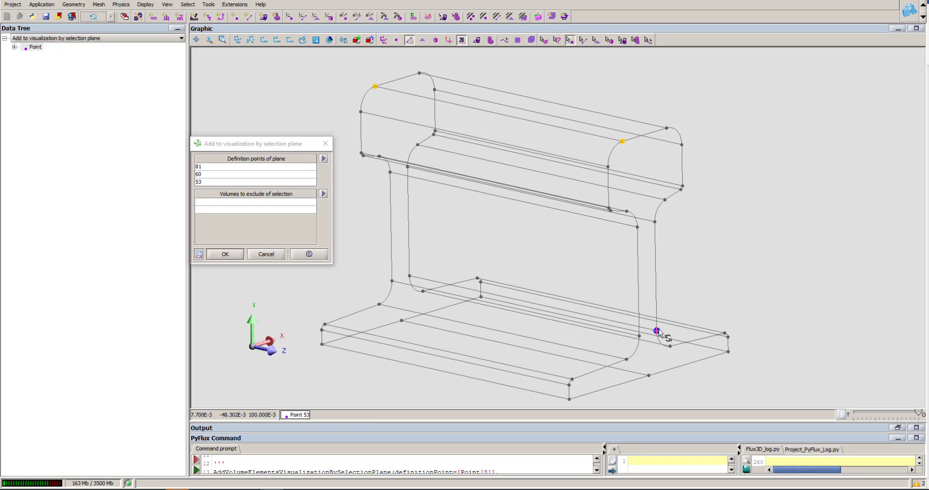
left_click(225, 254)
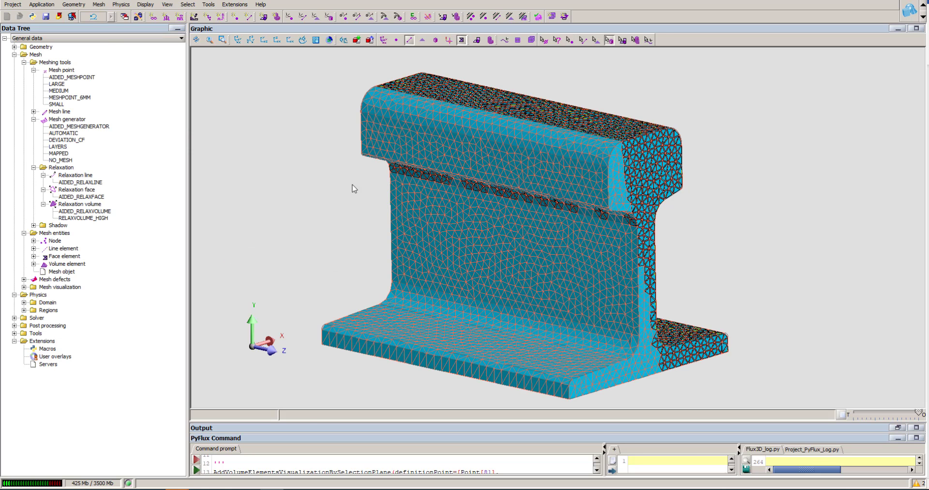
left_click(544, 41)
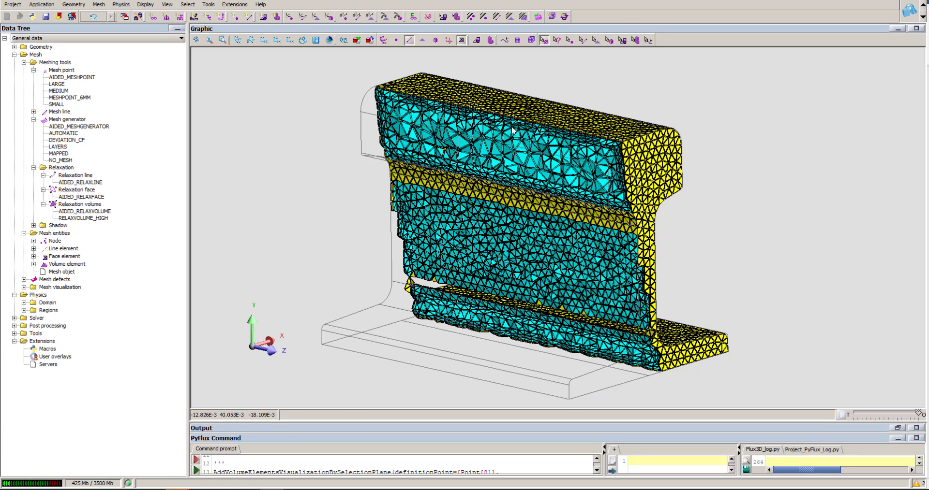
left_click(473, 144)
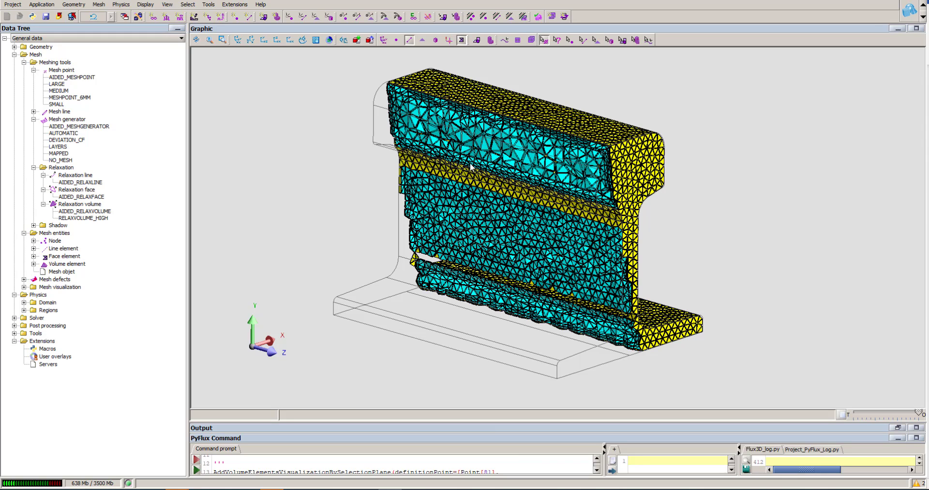
Delete the existing mesh of the rail and confirm the deletion.
left_click(99, 5)
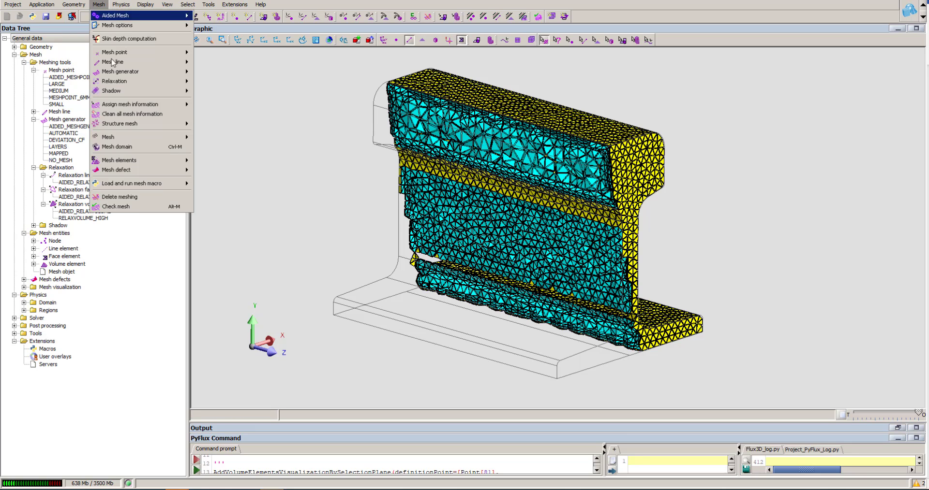
left_click(129, 197)
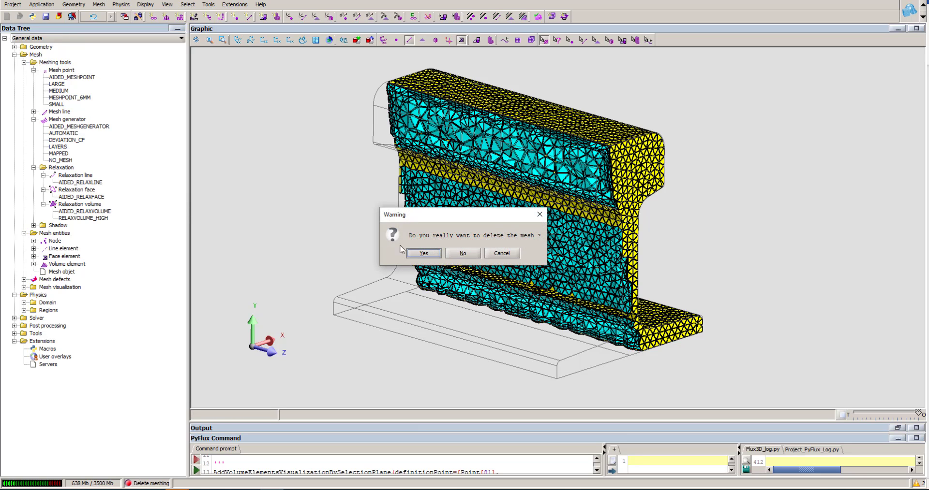
left_click(424, 254)
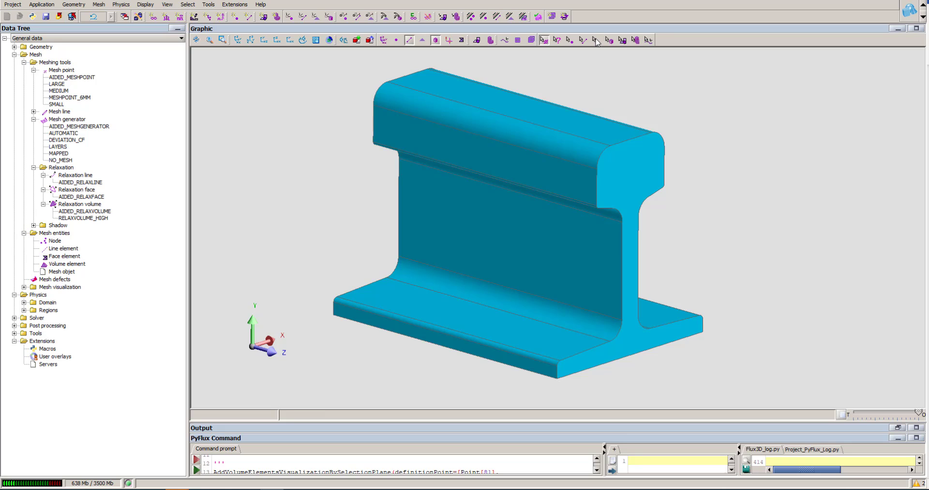
Exclude the rail's front end face from mesh generators with Layers type by setting that option to yes.
left_click(596, 40)
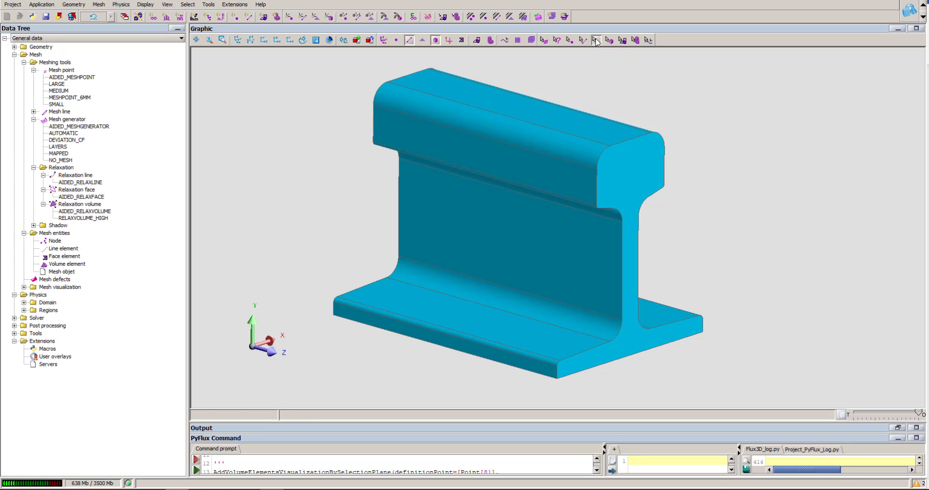
left_click(636, 170)
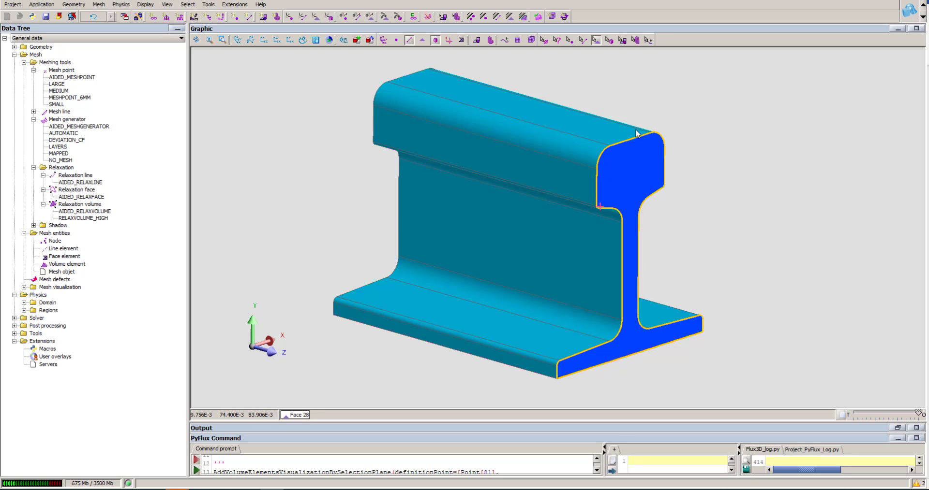
left_click(664, 179)
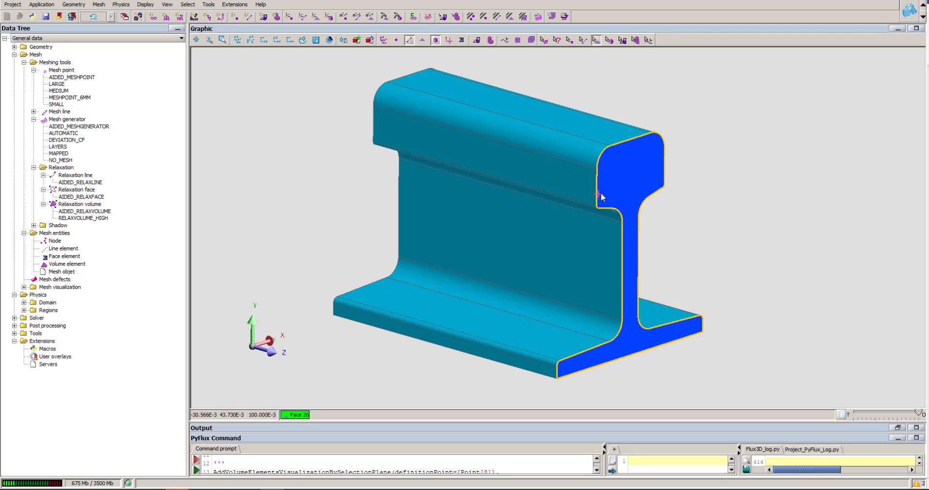
right_click(635, 171)
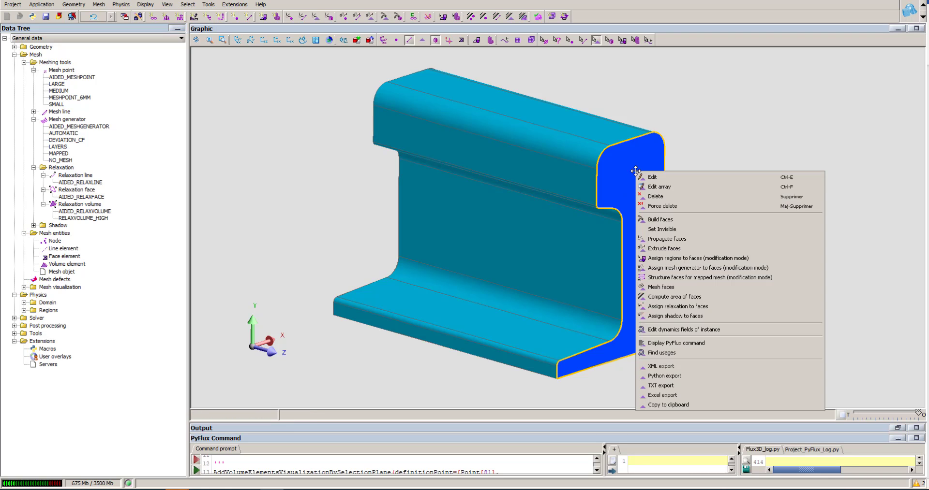
left_click(662, 179)
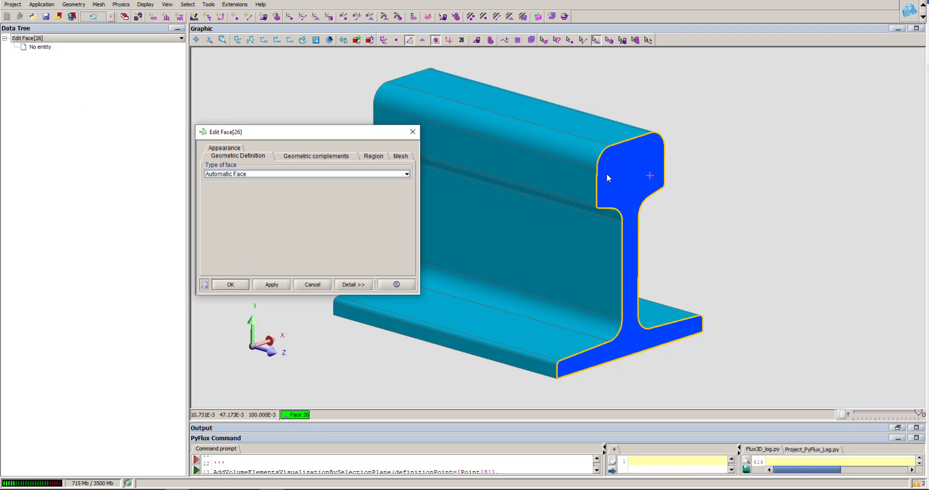
left_click(400, 156)
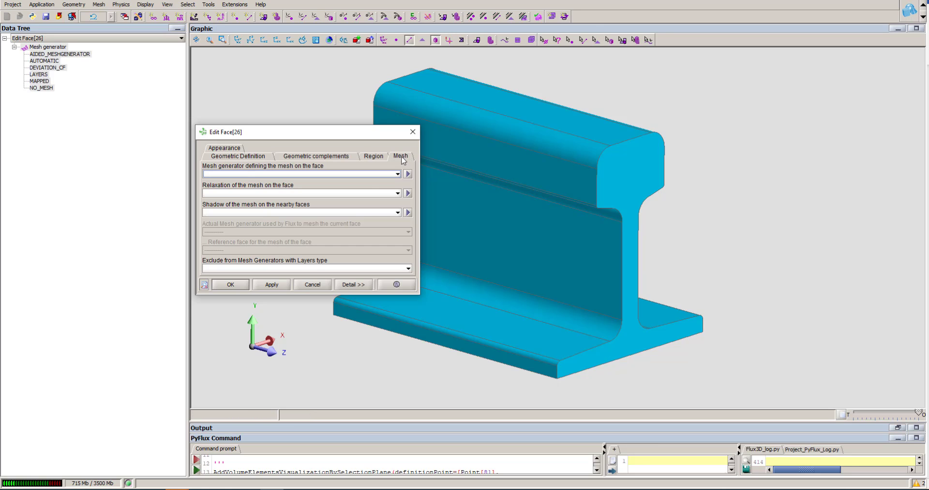
left_click(304, 272)
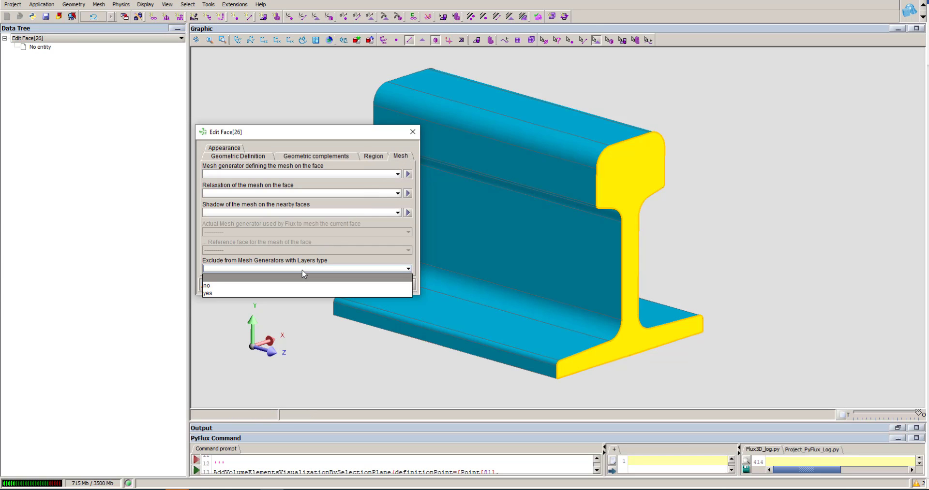
left_click(286, 294)
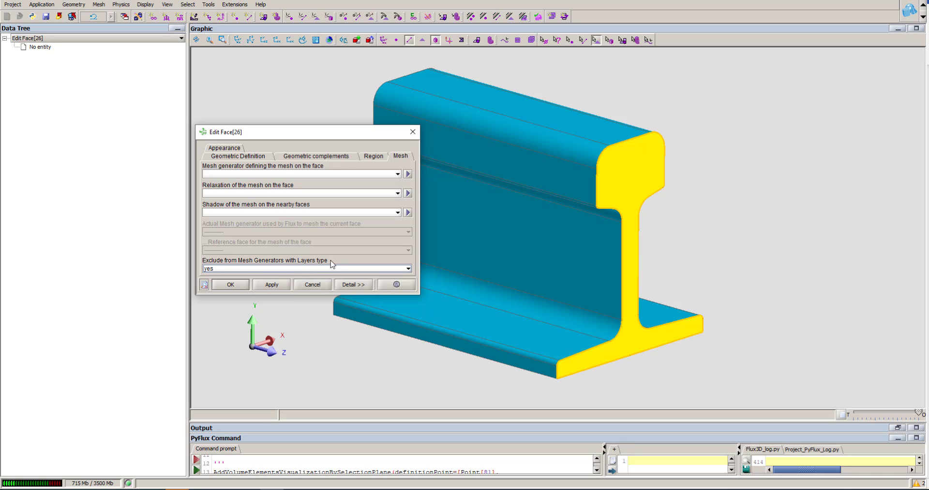
left_click(230, 285)
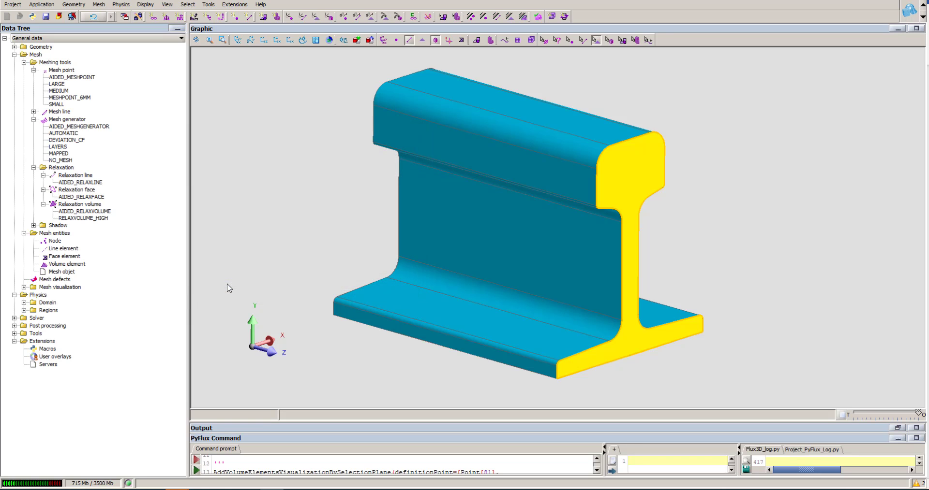
Mesh the whole domain with the front end face excluded from the layers generator.
left_click(102, 5)
left_click(125, 150)
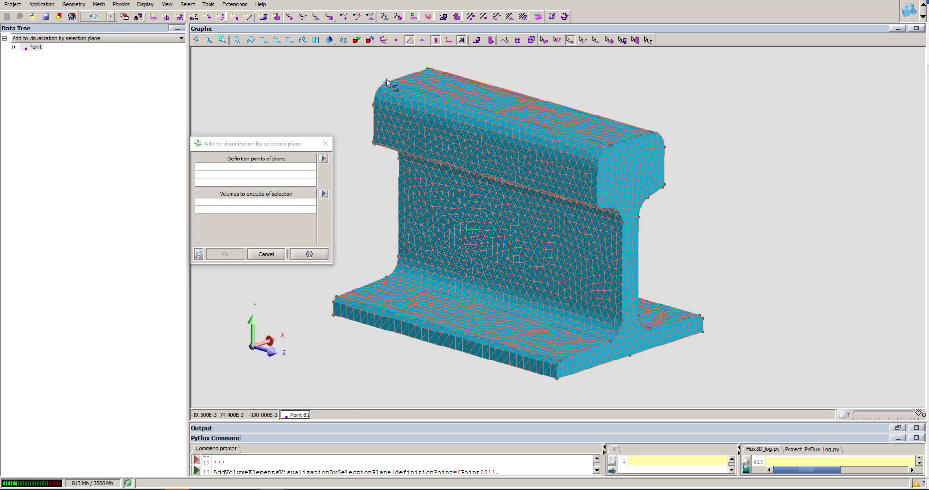
Add the volume elements to the visualization by a selection plane through points 81, 60 and 53, and reset the selection filter.
left_click(387, 82)
left_click(610, 145)
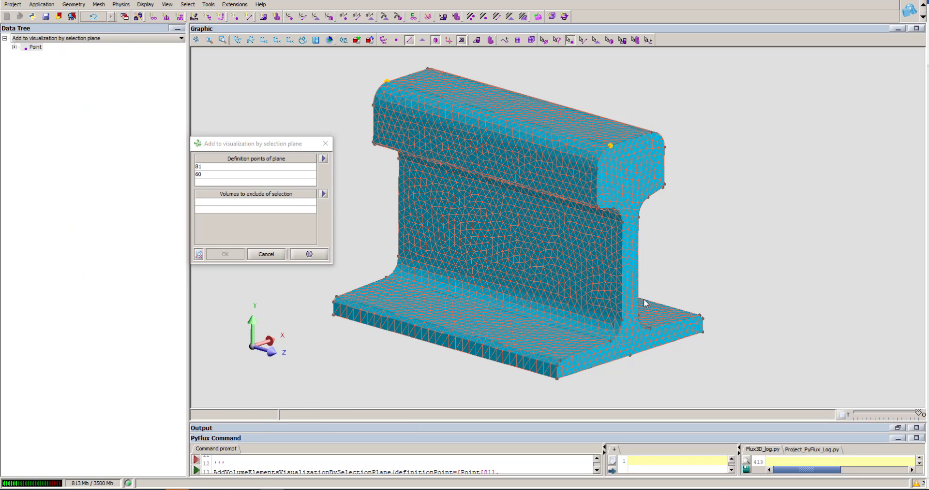
left_click(638, 315)
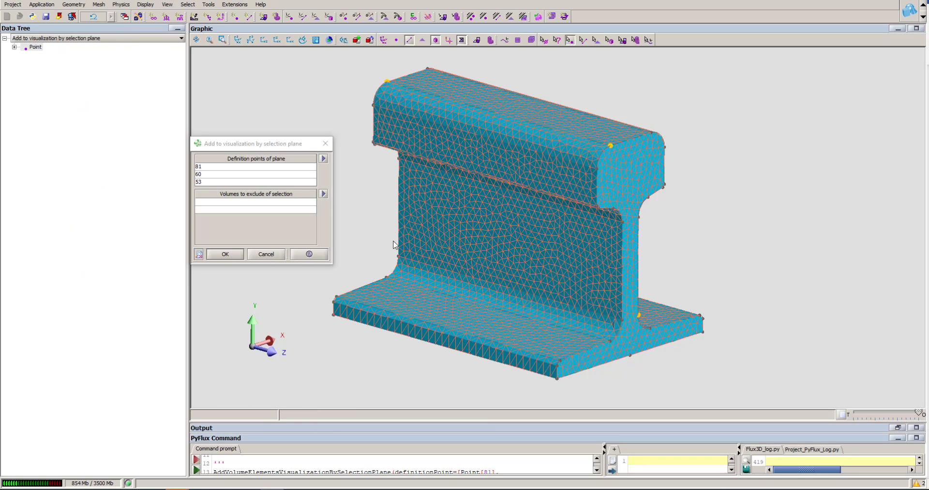
left_click(225, 255)
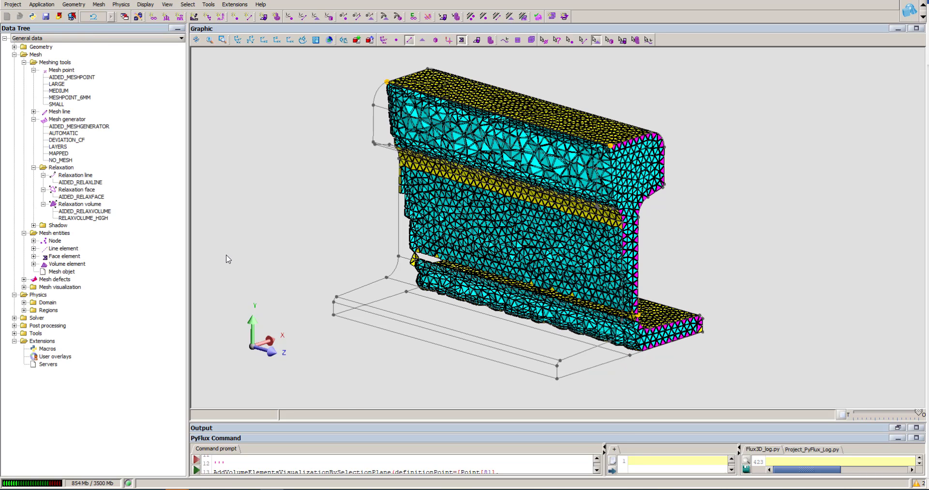
left_click(546, 41)
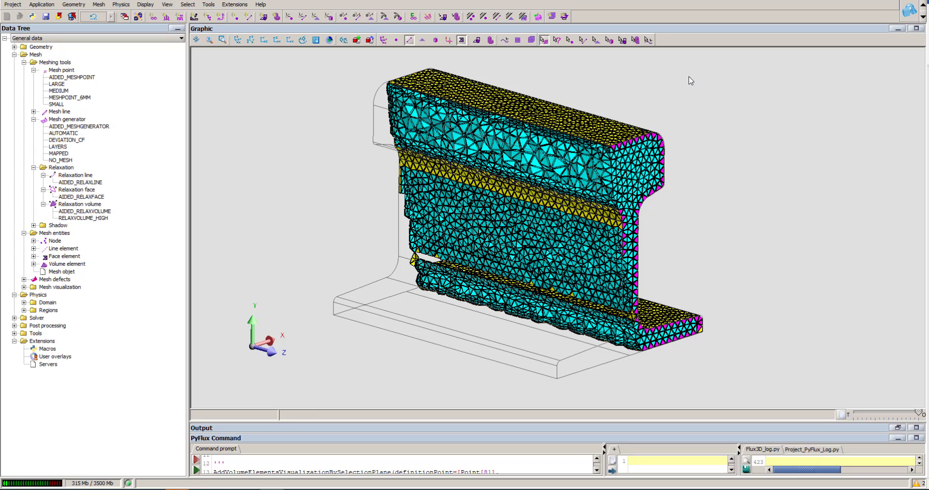